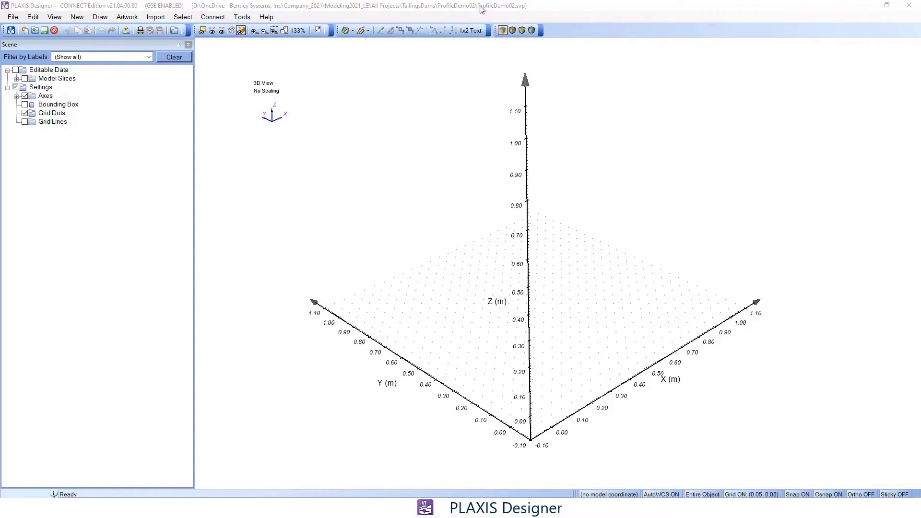
- Import all 2D models in the directory from the CDA folder inside Downloads, CDA 2D input models
click(158, 15)
click(158, 18)
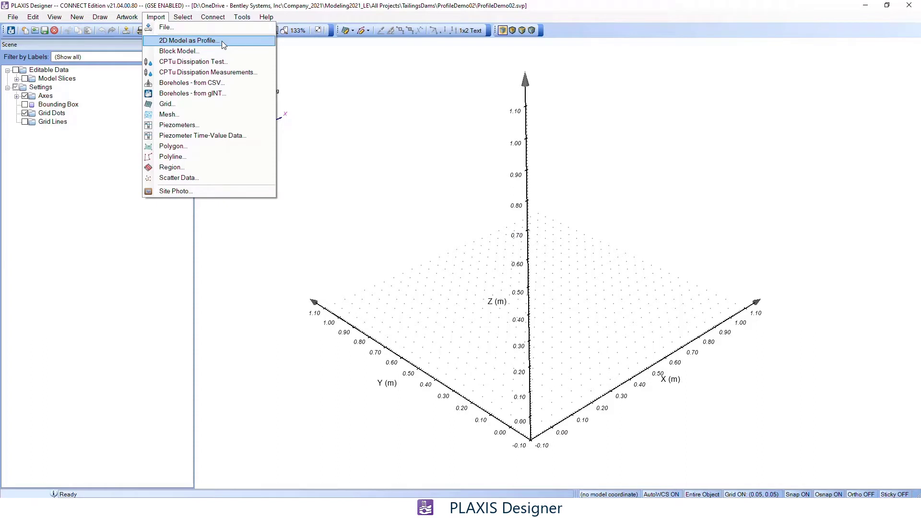
mouse_move(242, 17)
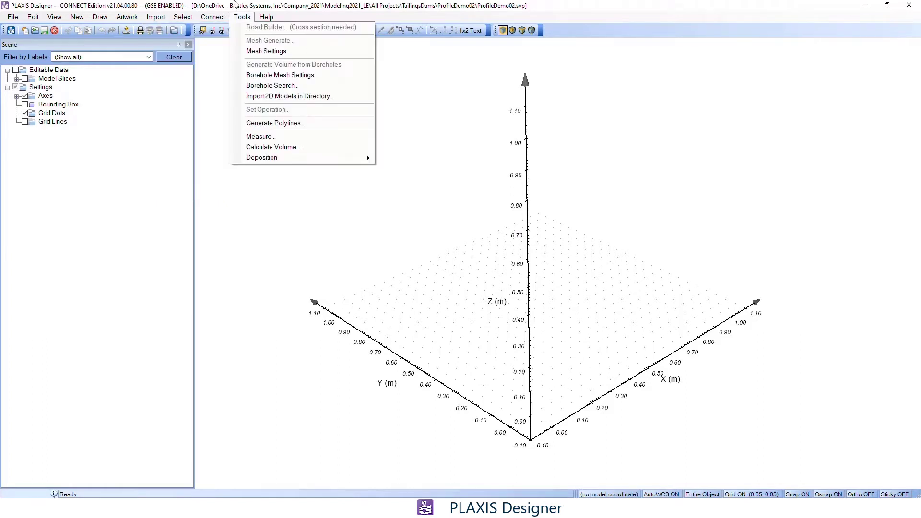
click(336, 96)
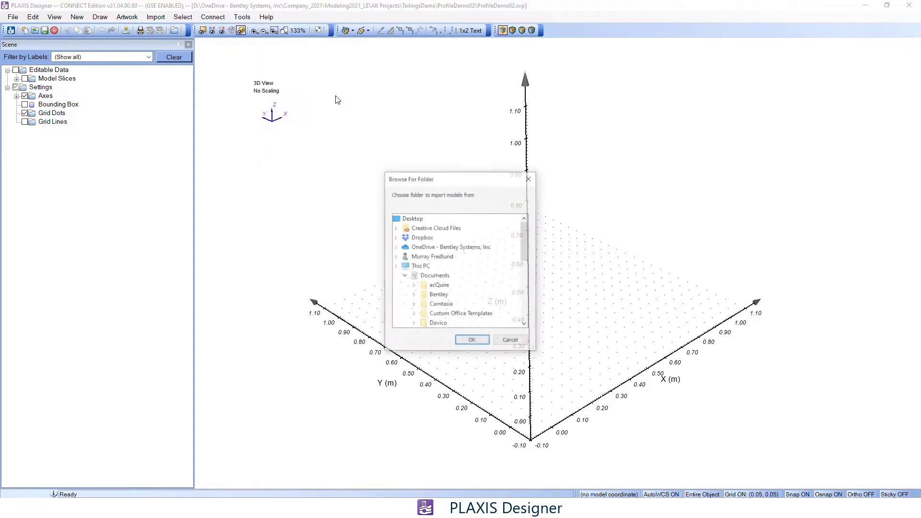
click(405, 296)
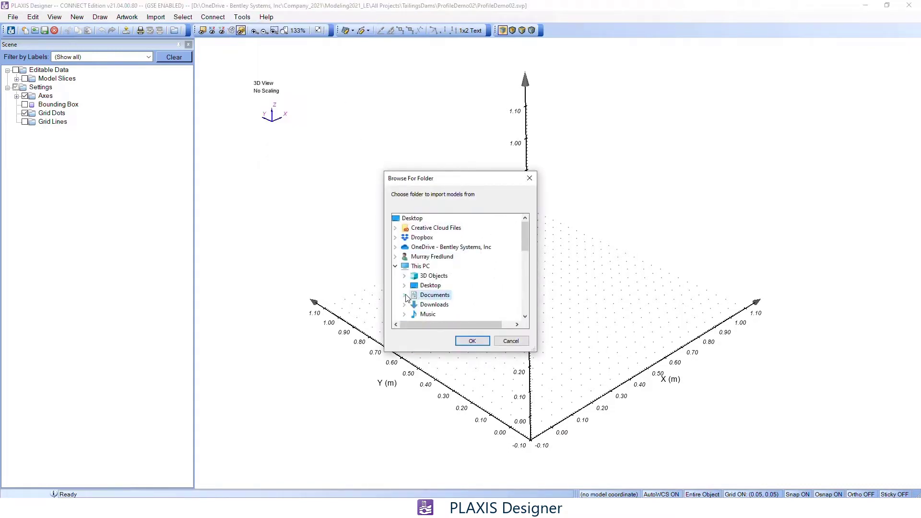
click(431, 306)
scroll(444, 302, down, 1)
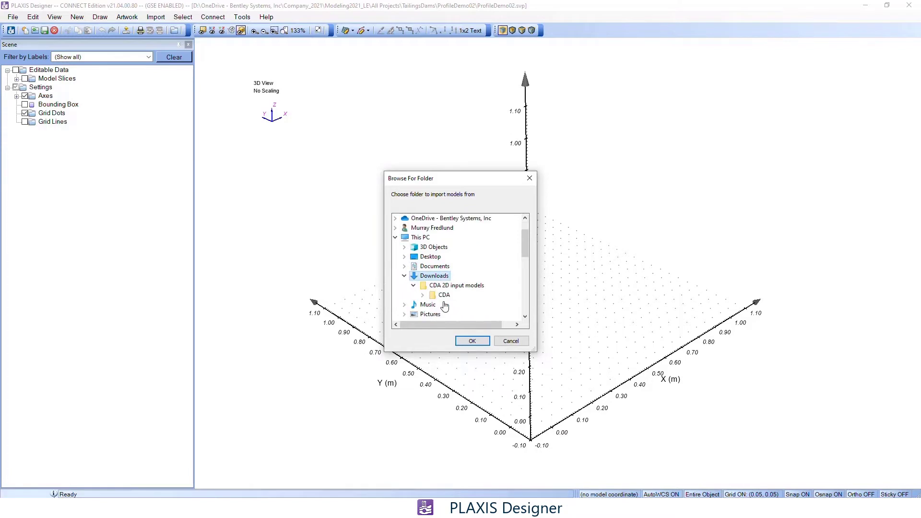
double_click(444, 296)
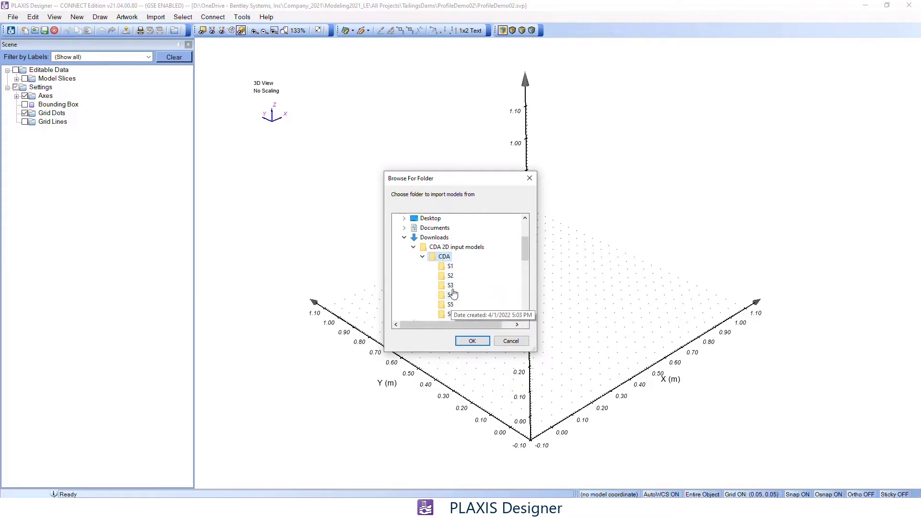
click(468, 342)
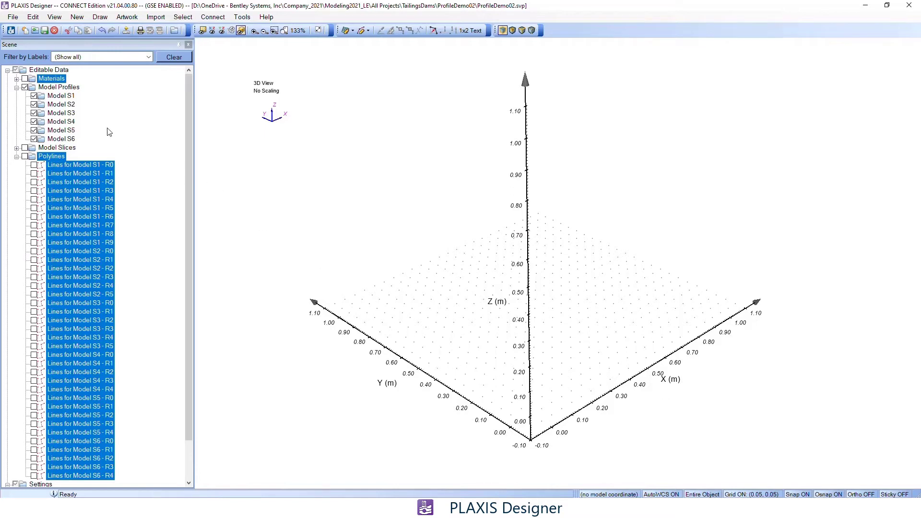
- Draw Model S1's cross-section line in plan from (0, 0) to about (1.15, 0) m and show its profile view
click(65, 97)
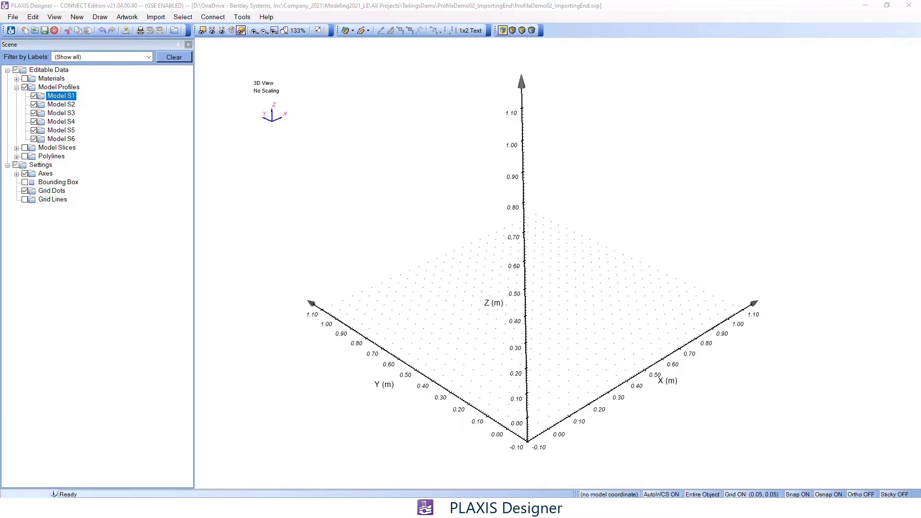
click(64, 99)
right_click(64, 98)
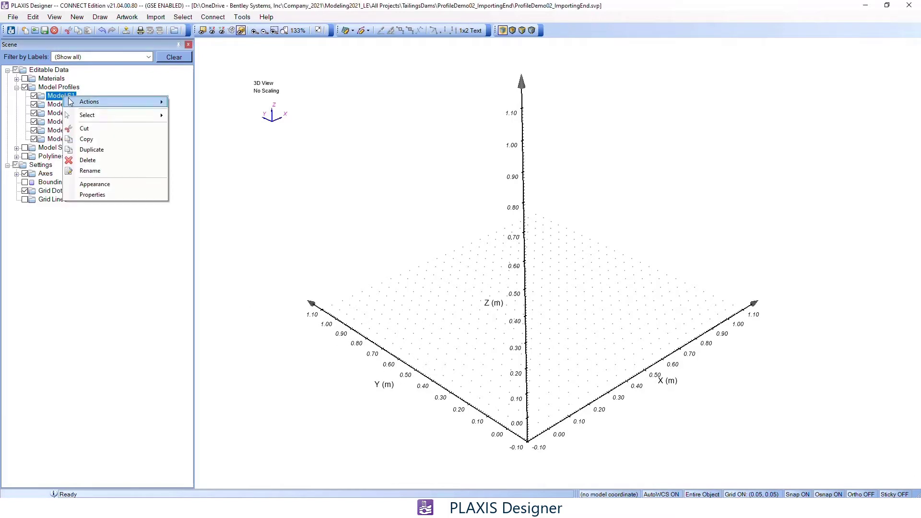
click(123, 196)
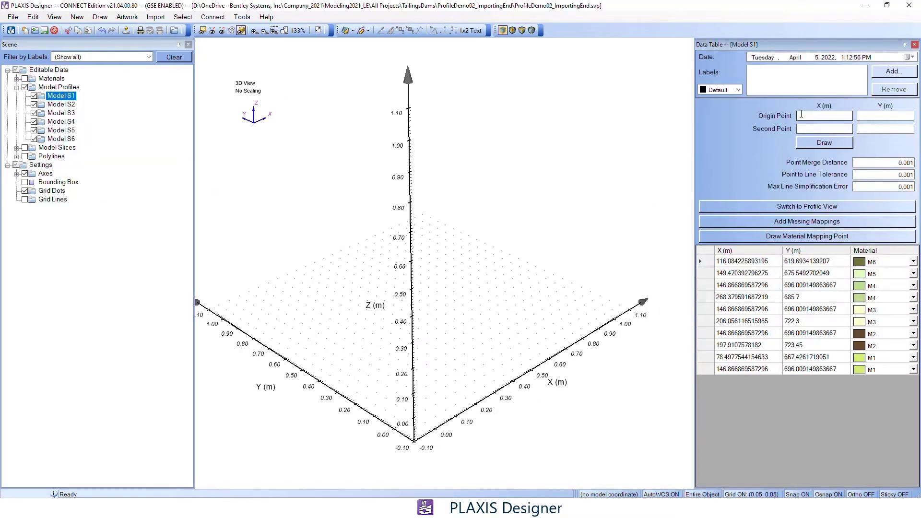
click(824, 142)
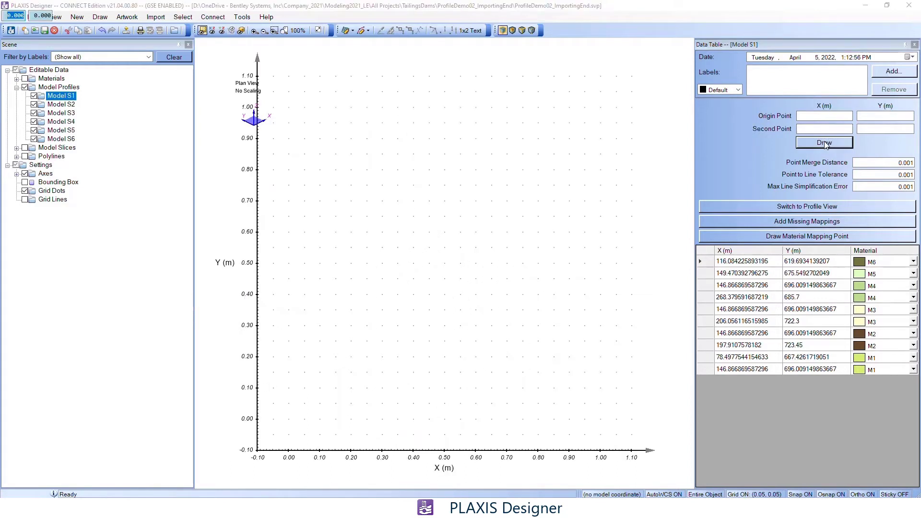
click(289, 419)
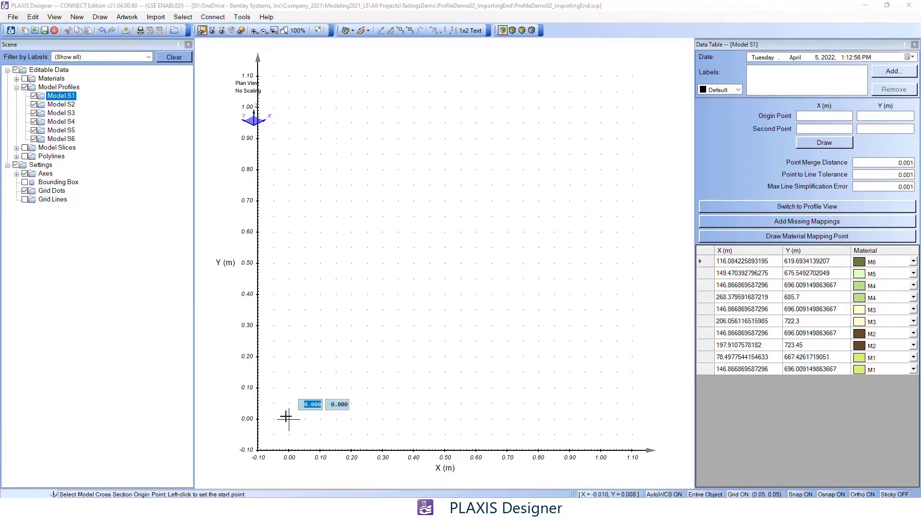
click(643, 415)
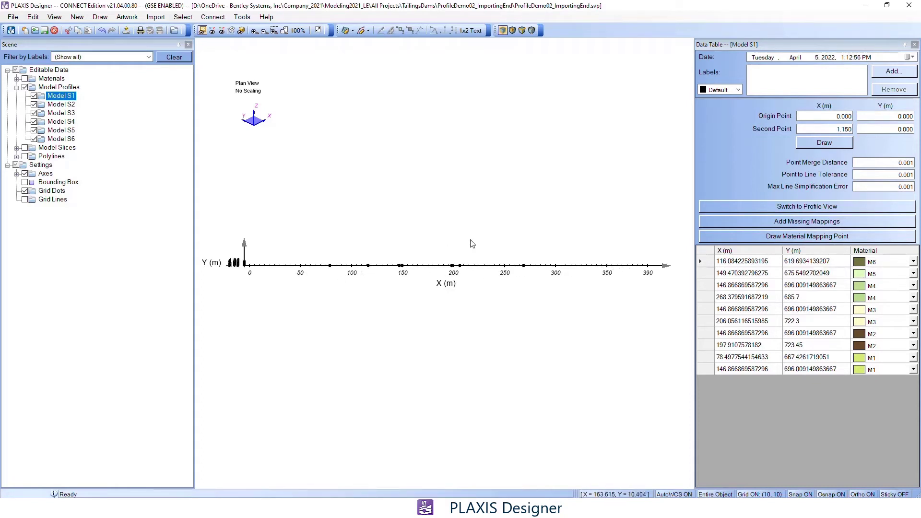
click(835, 207)
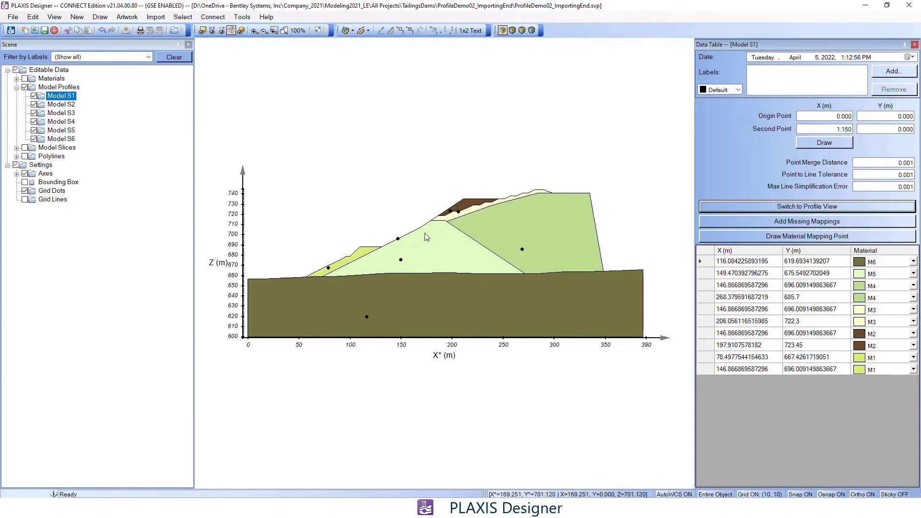
- Draw Model S2's cross-section line in plan from about (30, 50) to (370, 120) m
click(61, 106)
right_click(62, 108)
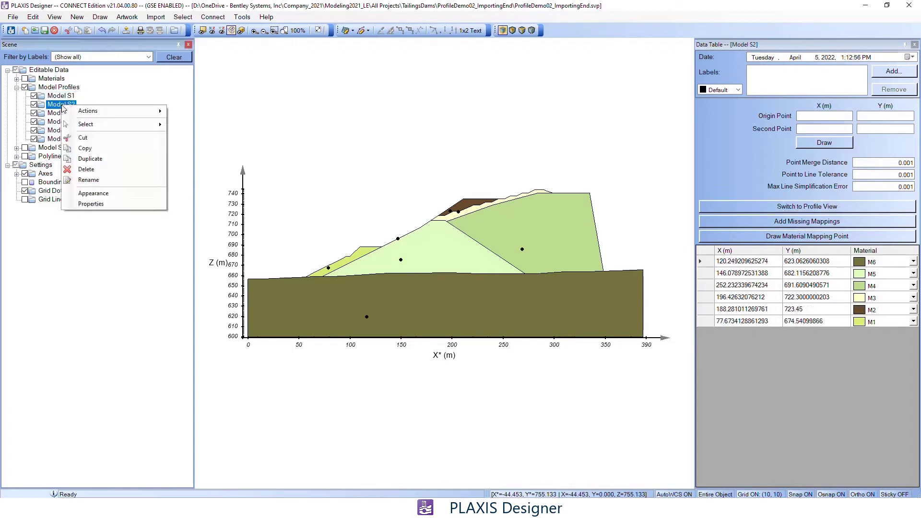
click(825, 142)
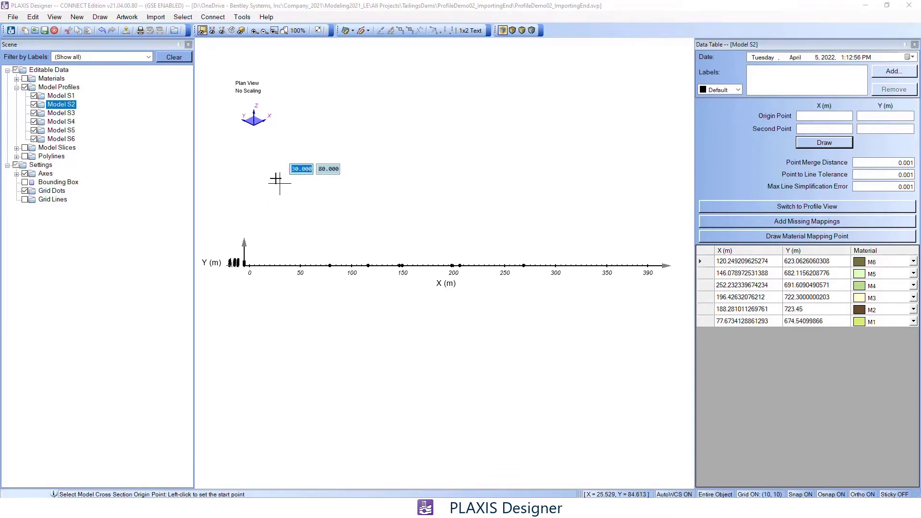
click(282, 214)
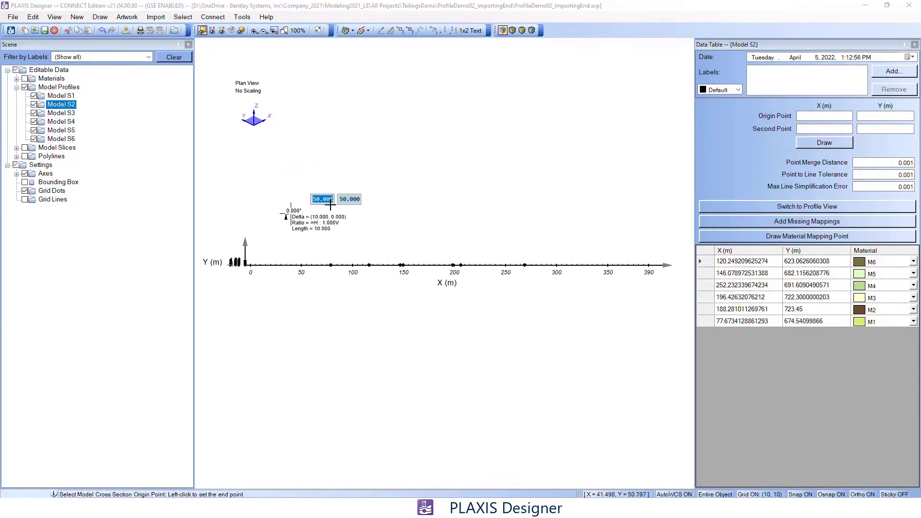
click(628, 138)
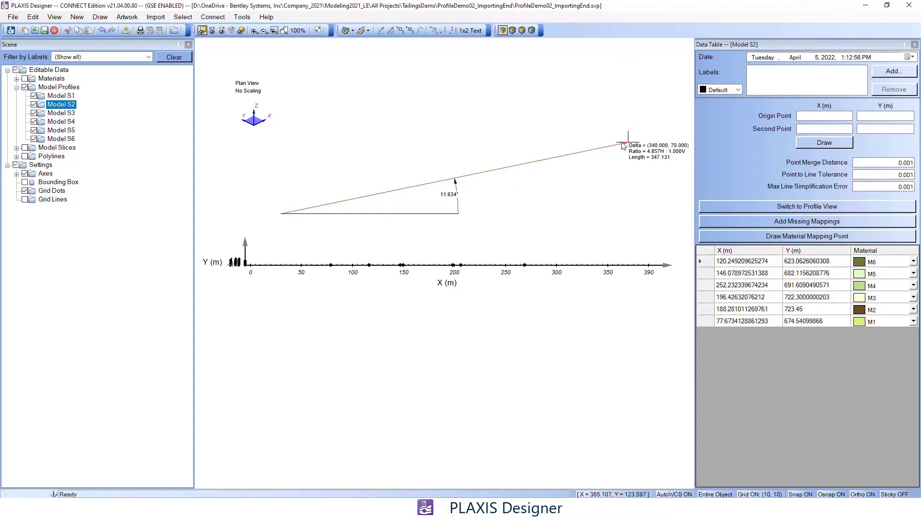
- Draw Model S3's cross-section line in plan from about (-50, 260) to (420, 210) m
click(57, 114)
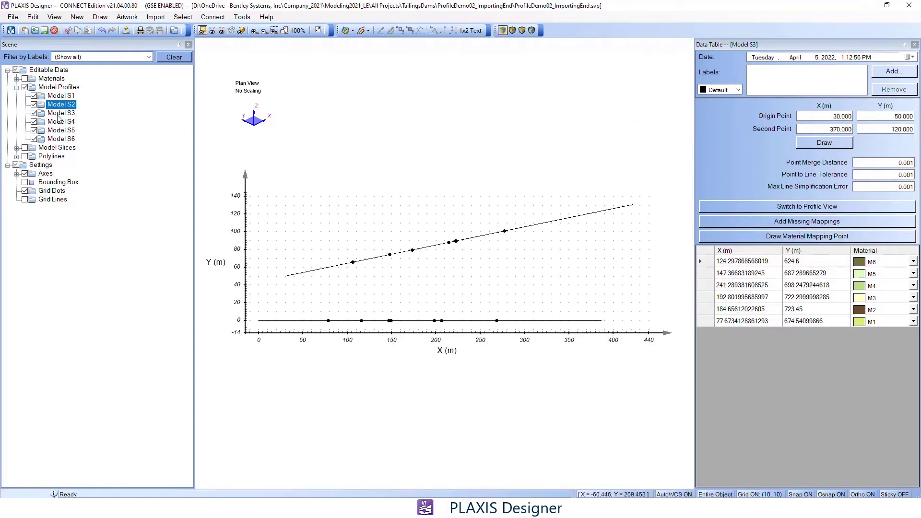
click(824, 143)
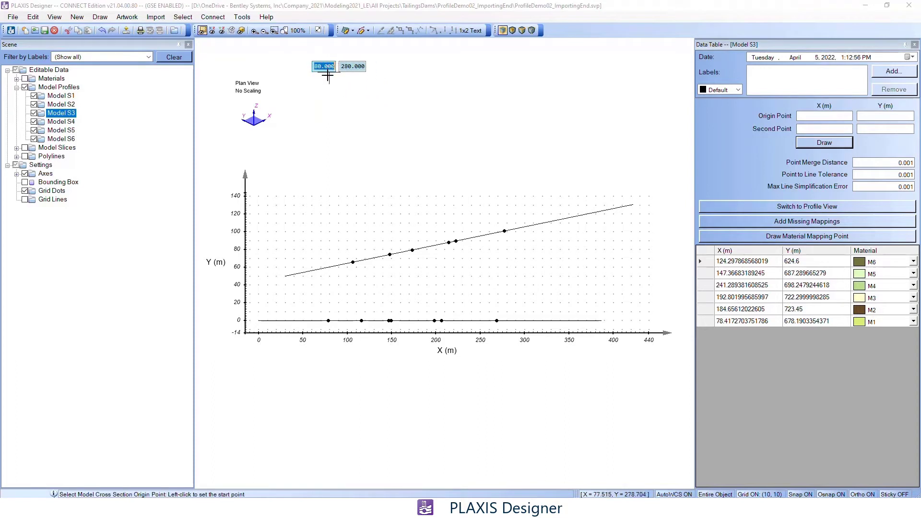
click(215, 89)
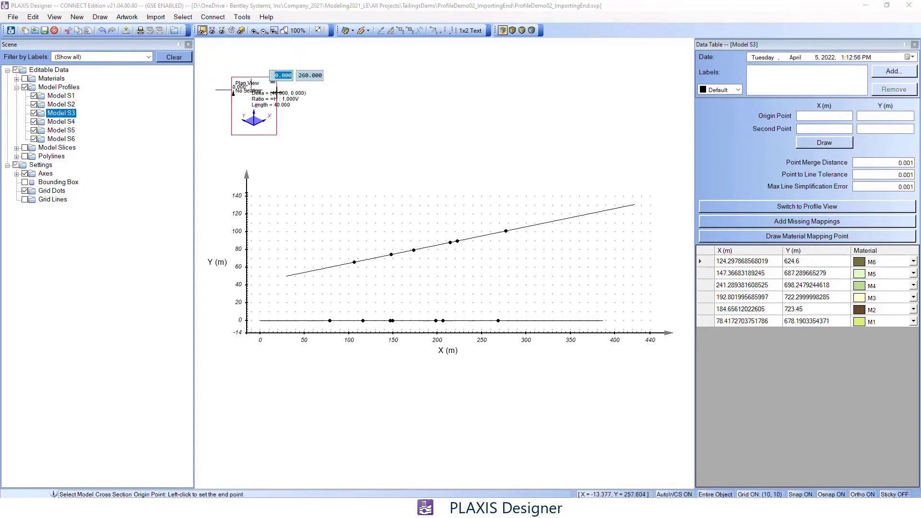
click(629, 132)
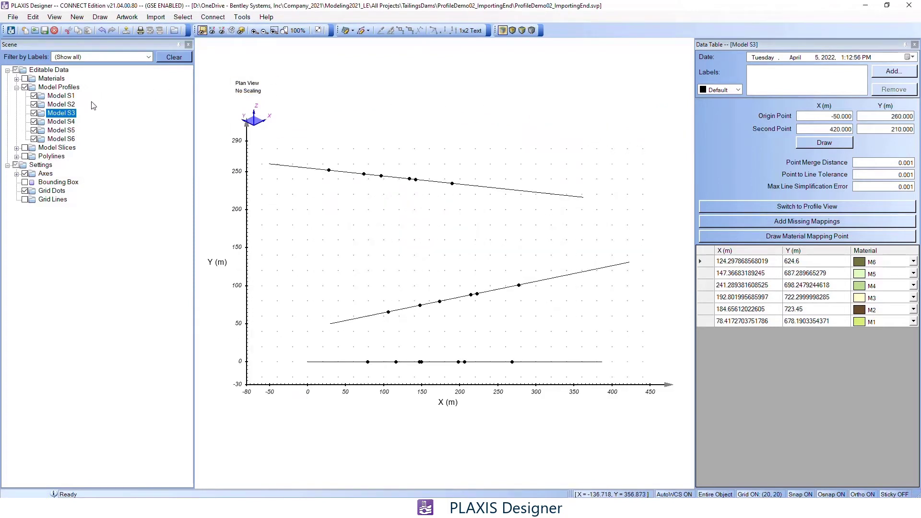
- Draw Model S4's cross-section line in plan from about (60, 420) to (420, 320) m
click(68, 122)
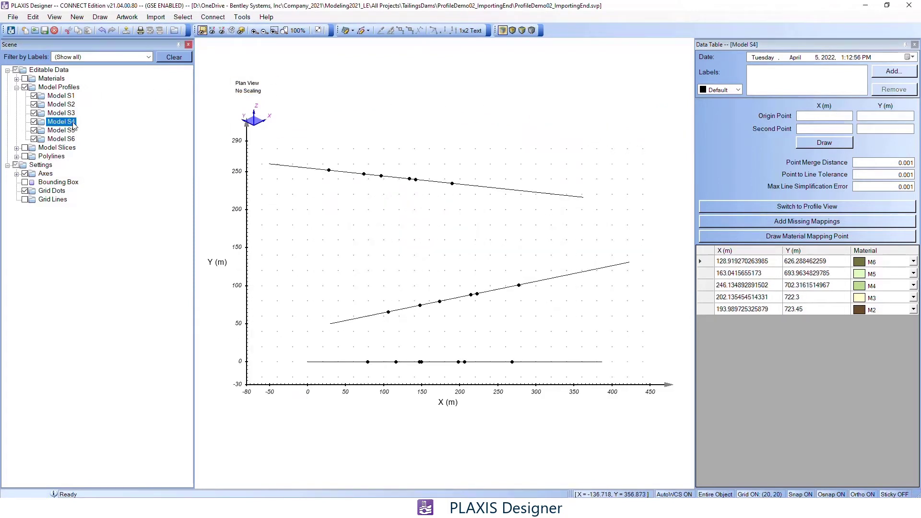
click(820, 148)
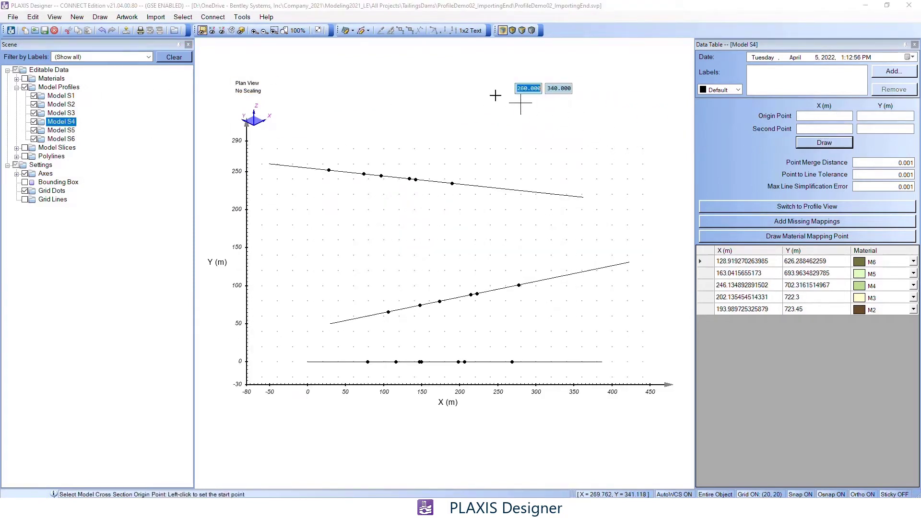
click(355, 55)
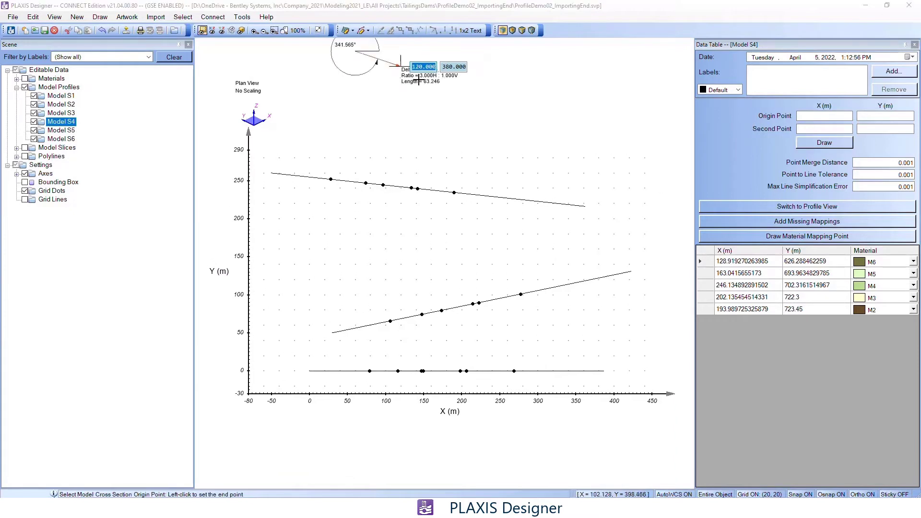
click(629, 127)
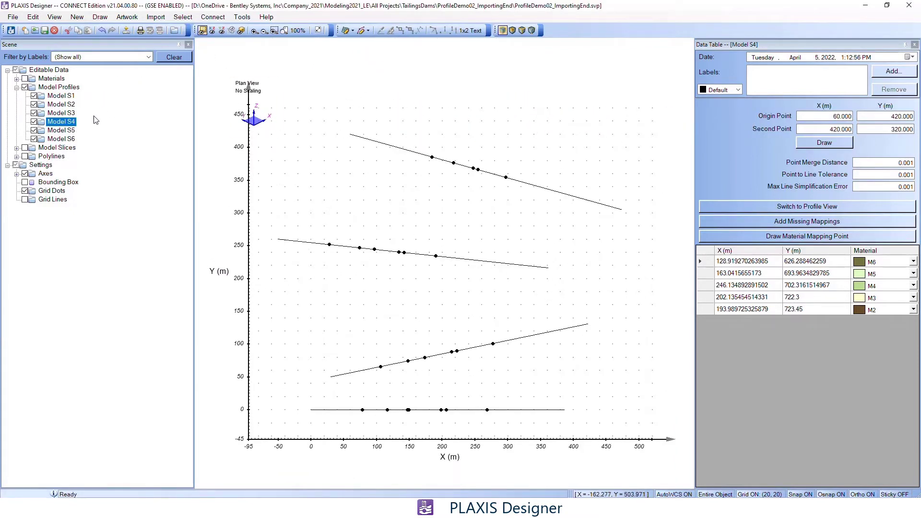
- Draw Model S5's cross-section line in plan from about (80, 580) to (500, 400) m, beyond the Model S4 line
click(68, 132)
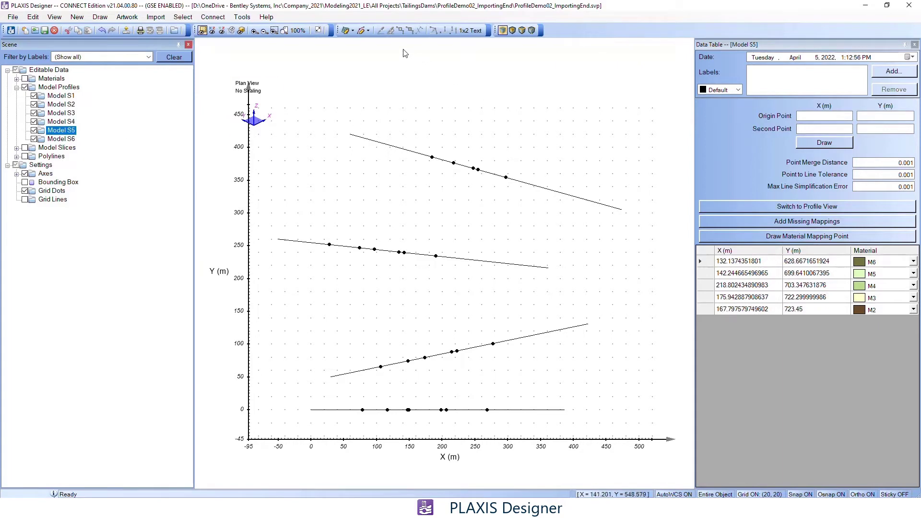
click(391, 53)
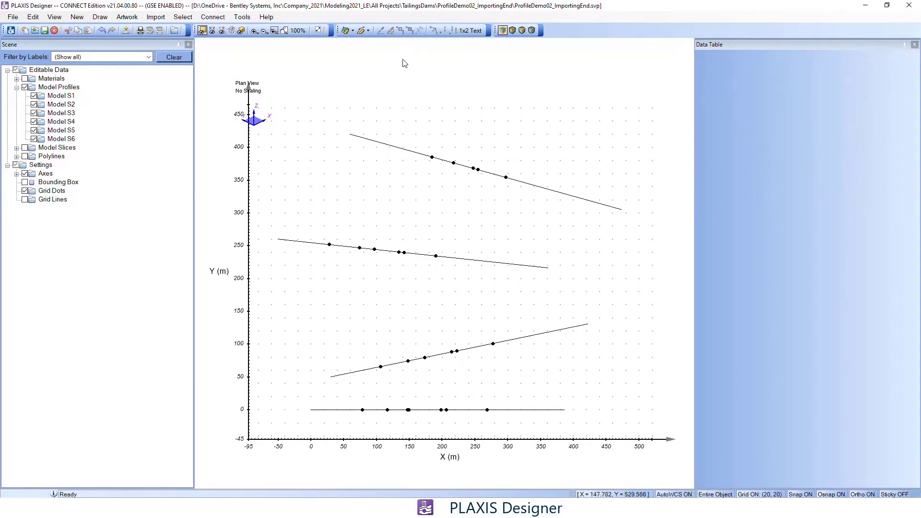
scroll(392, 90, down, 1)
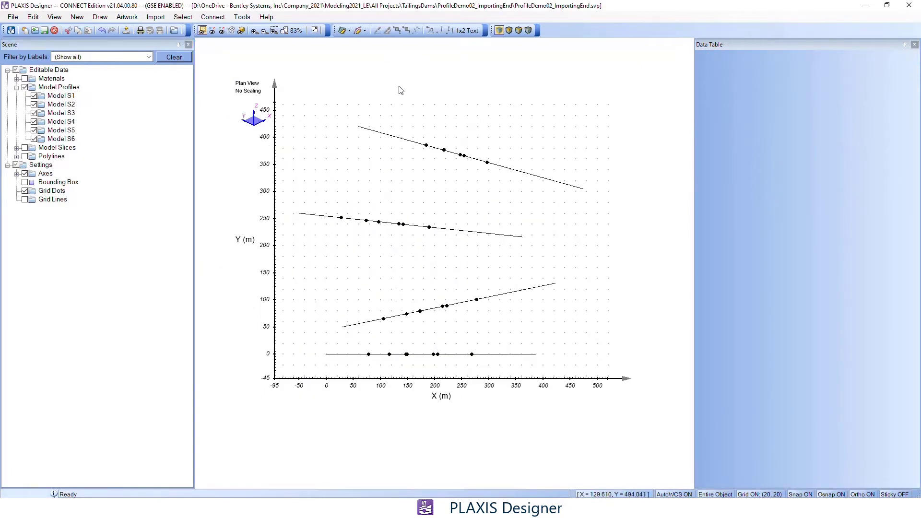
middle_drag(401, 90, 398, 150)
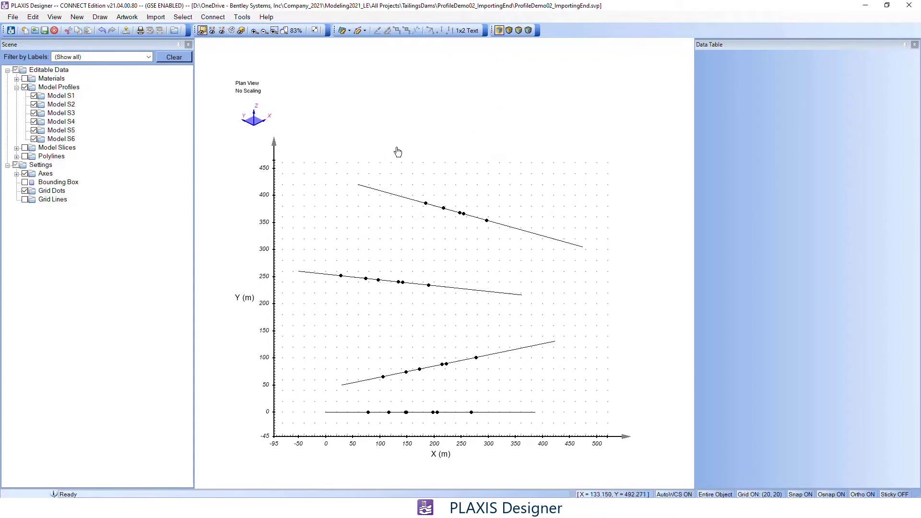
click(71, 133)
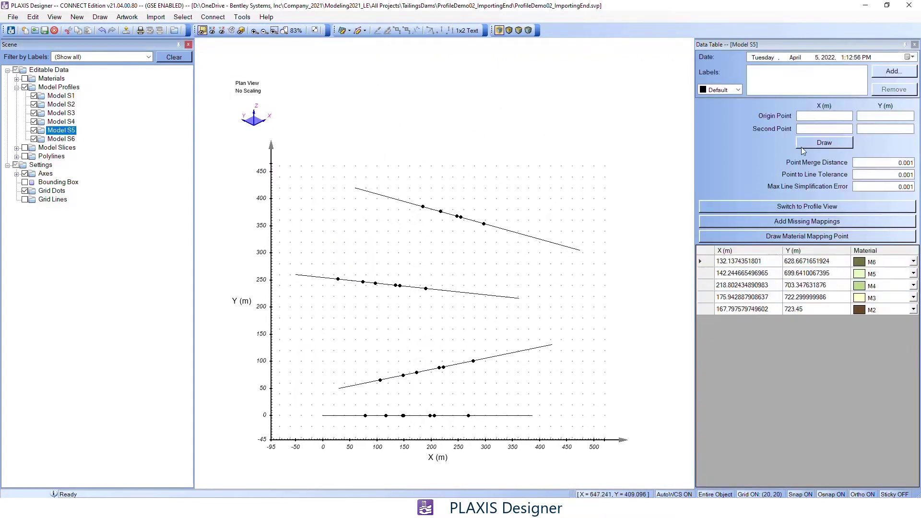
click(831, 143)
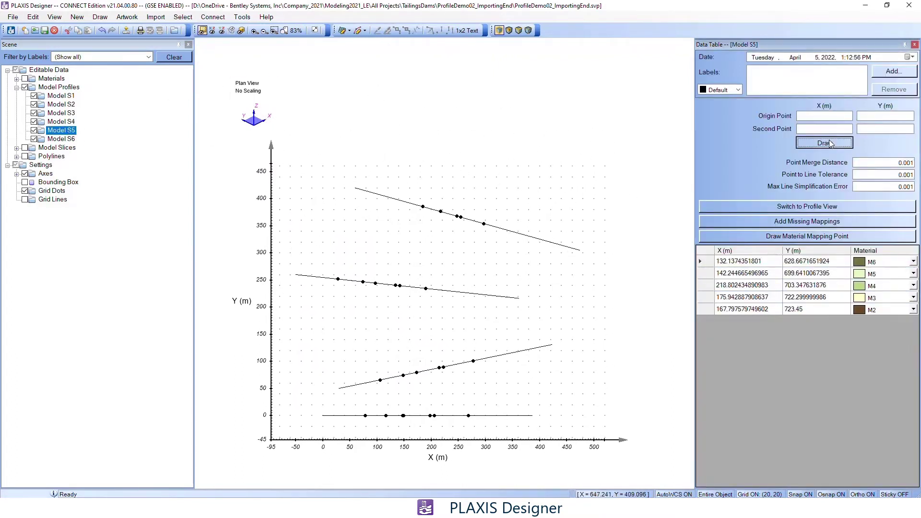
click(366, 100)
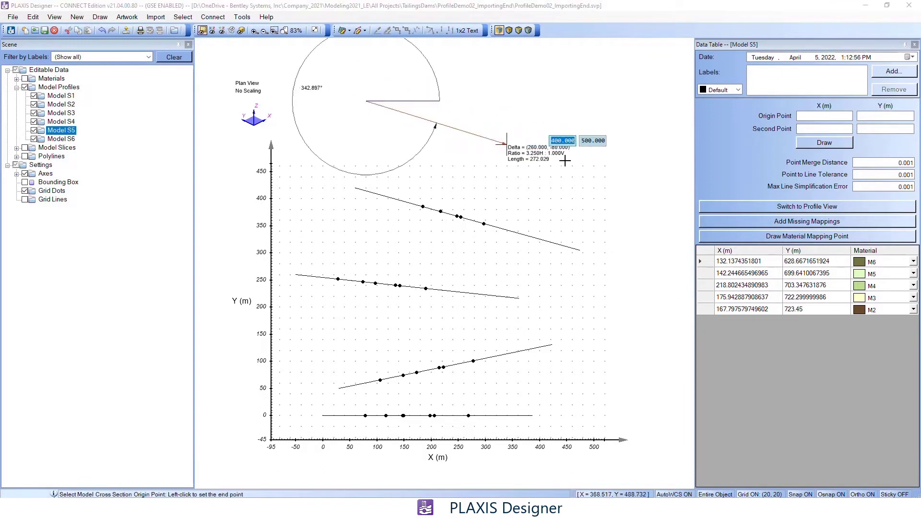
click(590, 198)
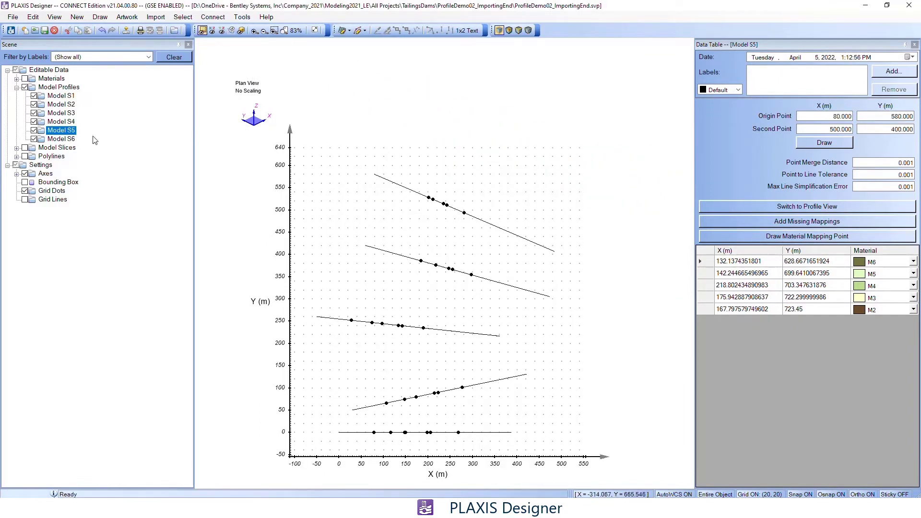
- Draw Model S6's cross-section line in plan from (220, 780) to (520, 500) m
click(60, 139)
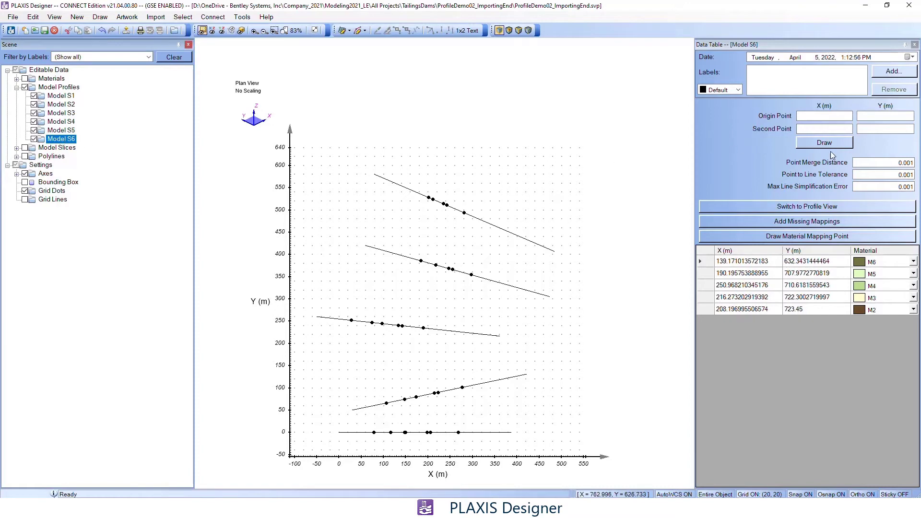
click(804, 144)
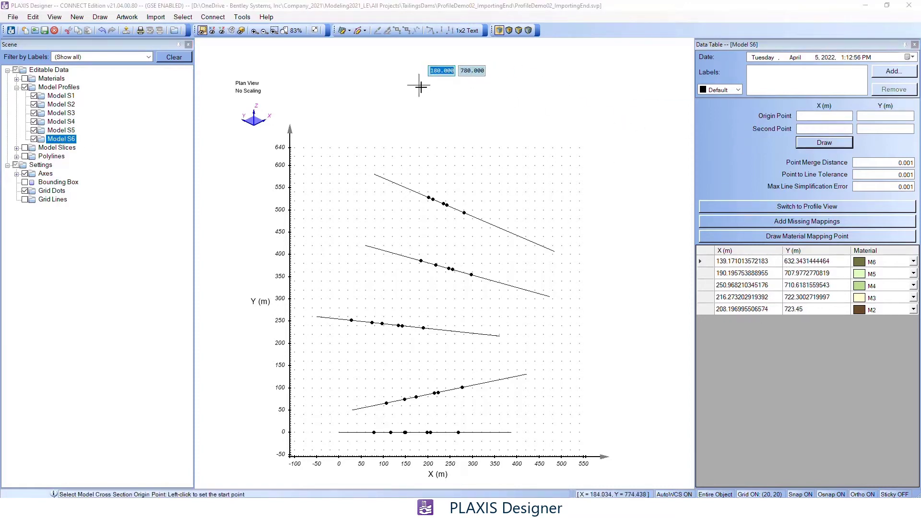
click(440, 84)
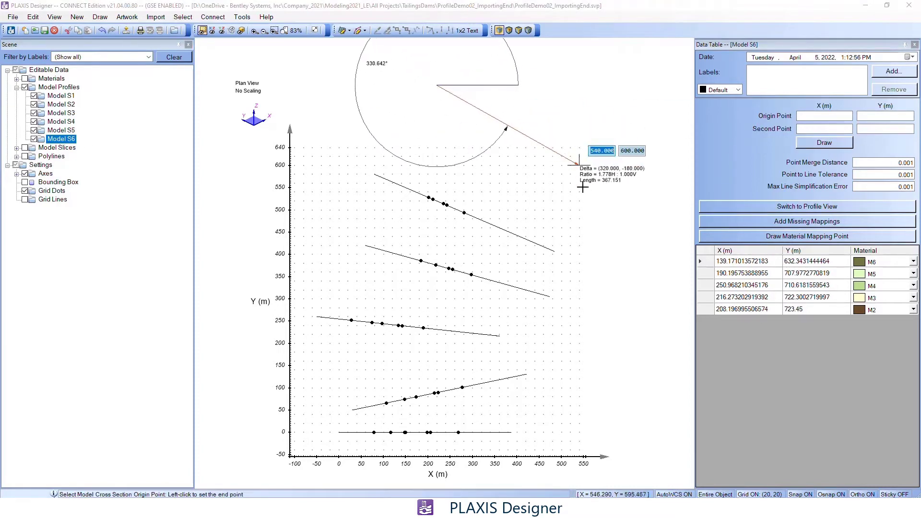
click(571, 211)
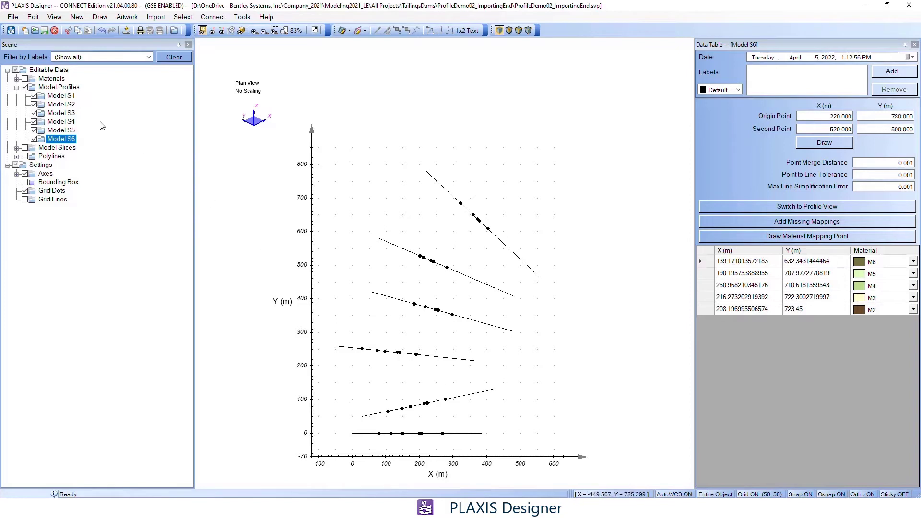
- Examine Model S1's section and materials in profile view, then the arrangement of the profiles in 3D
click(62, 96)
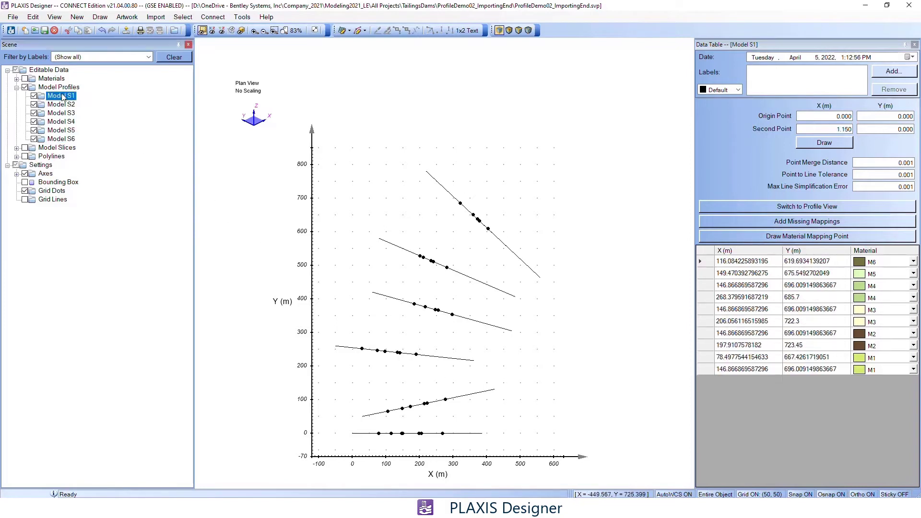
click(822, 207)
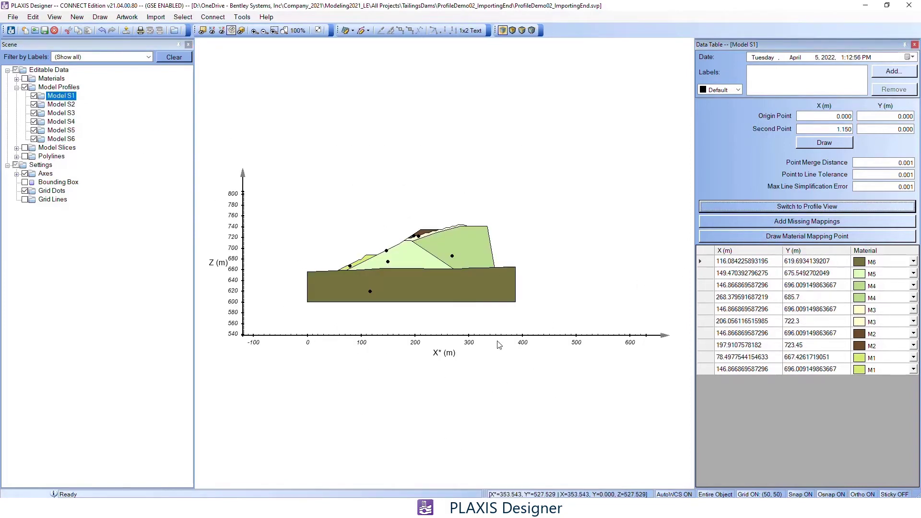
scroll(399, 269, up, 4)
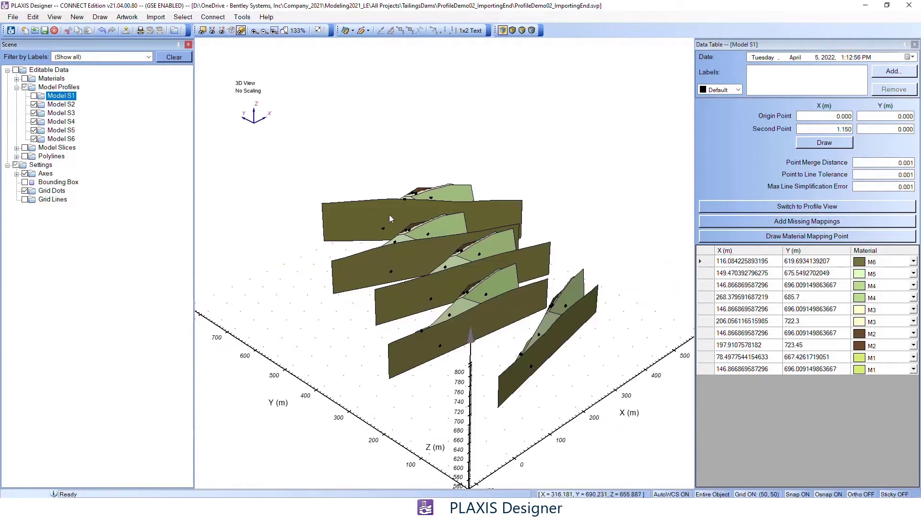
middle_drag(414, 200, 421, 205)
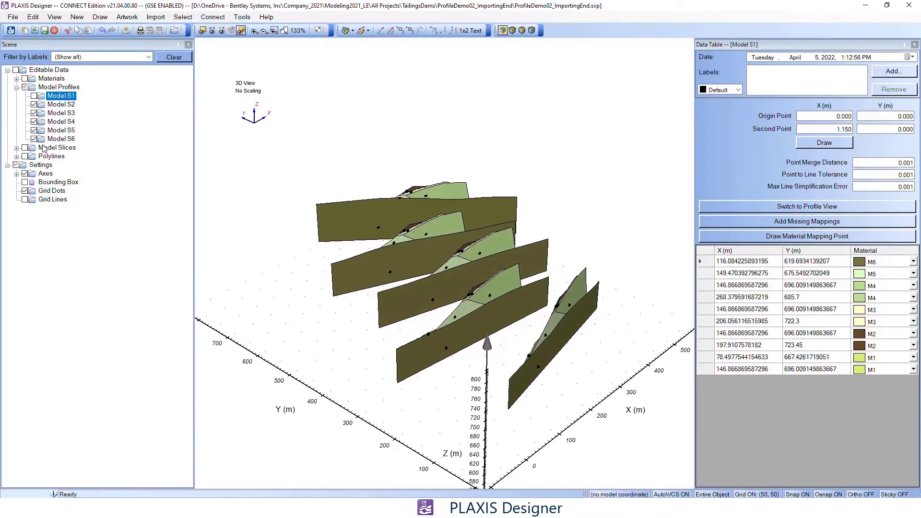
- Examine Model S6's section and material regions in profile view
click(66, 141)
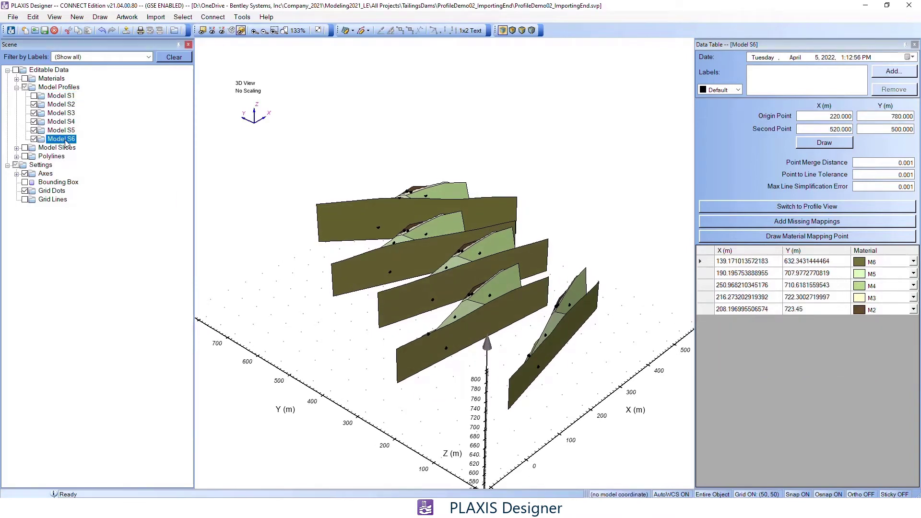
click(821, 209)
scroll(422, 255, up, 8)
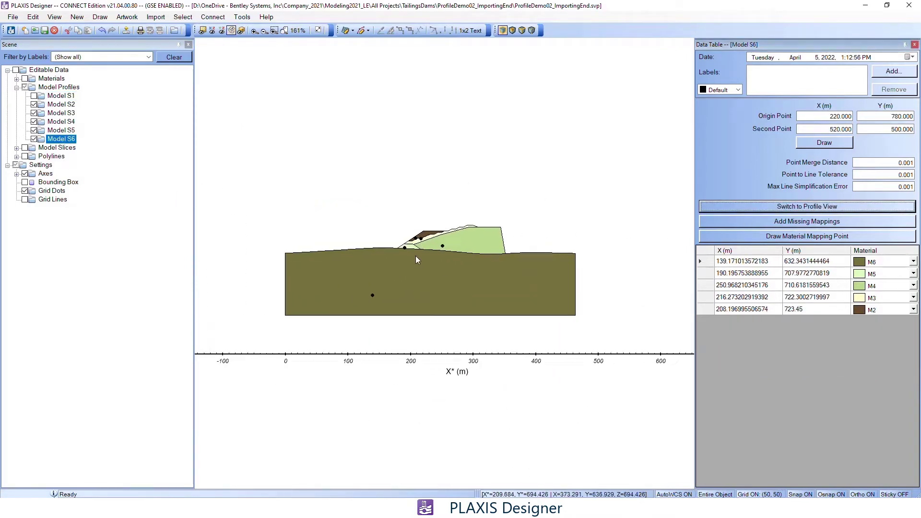
scroll(411, 259, up, 4)
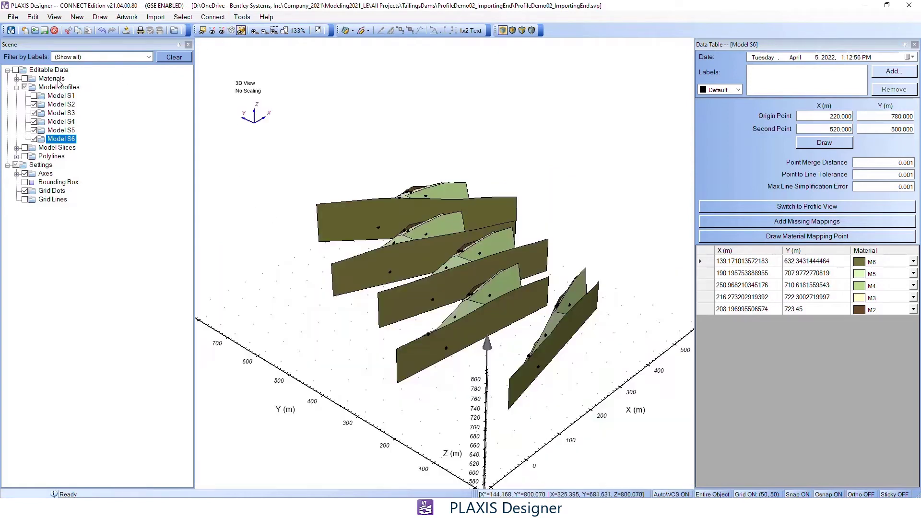
- Turn on Model S1's visibility in the 3D view so all six profiles display together
click(240, 30)
click(33, 95)
middle_drag(439, 330, 423, 346)
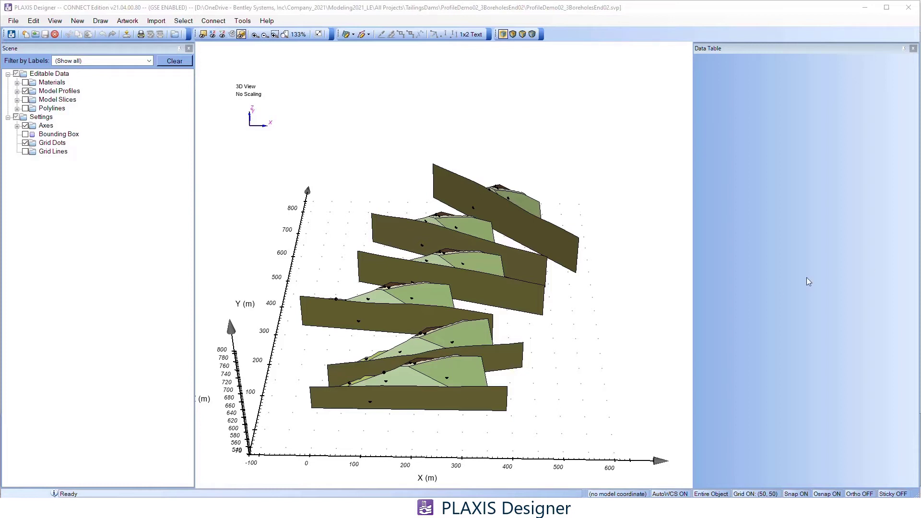
- Generate virtual boreholes and fence panels from the six model profiles, Model S1 to Model S6
click(18, 91)
click(62, 100)
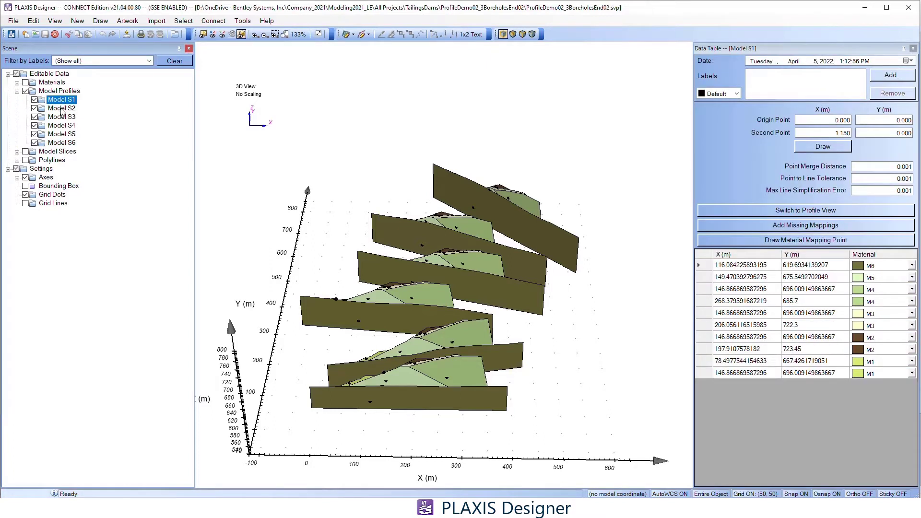
shift+click(65, 143)
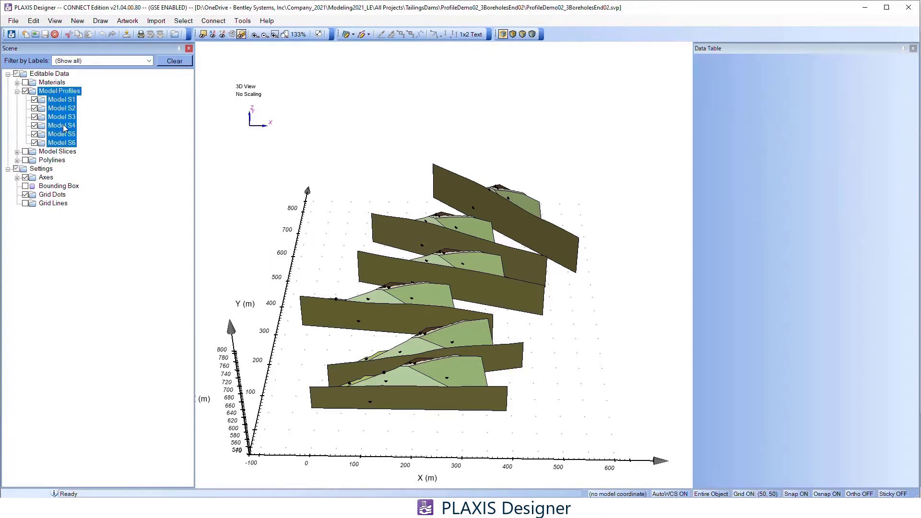
right_click(64, 125)
mouse_move(94, 133)
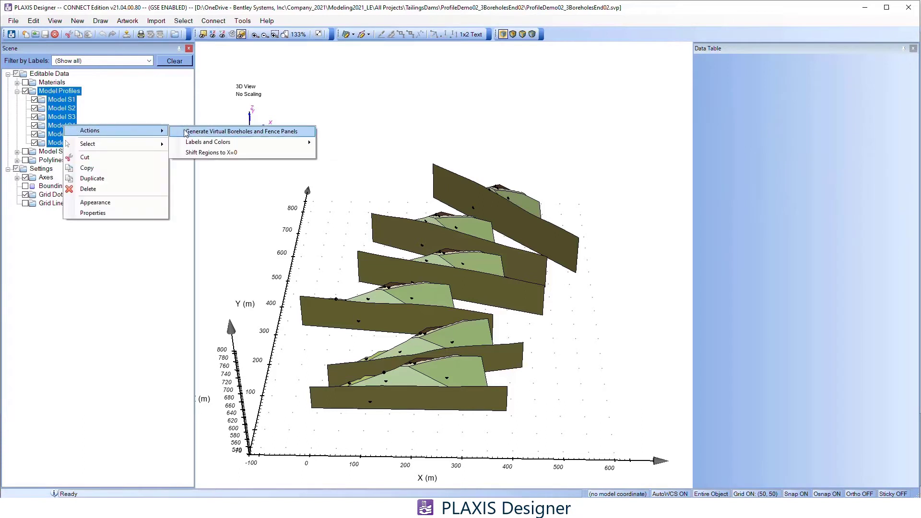
click(307, 137)
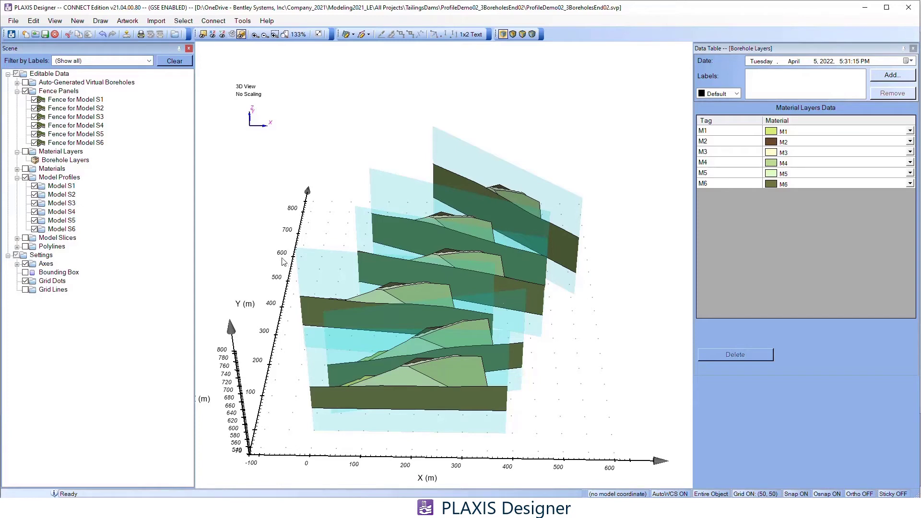
- Make the first Model S1 virtual boreholes, from bore 0 to bore 37, visible and examine them on the section in 3D
click(17, 82)
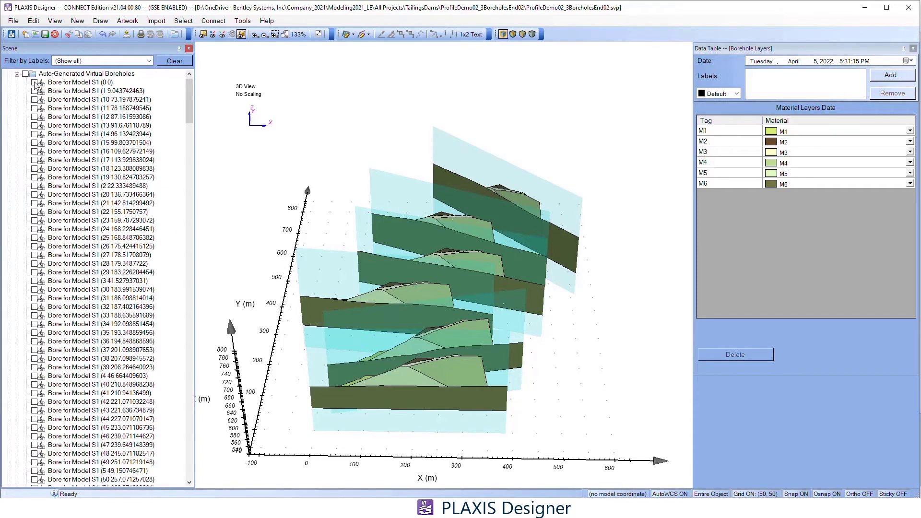
click(35, 82)
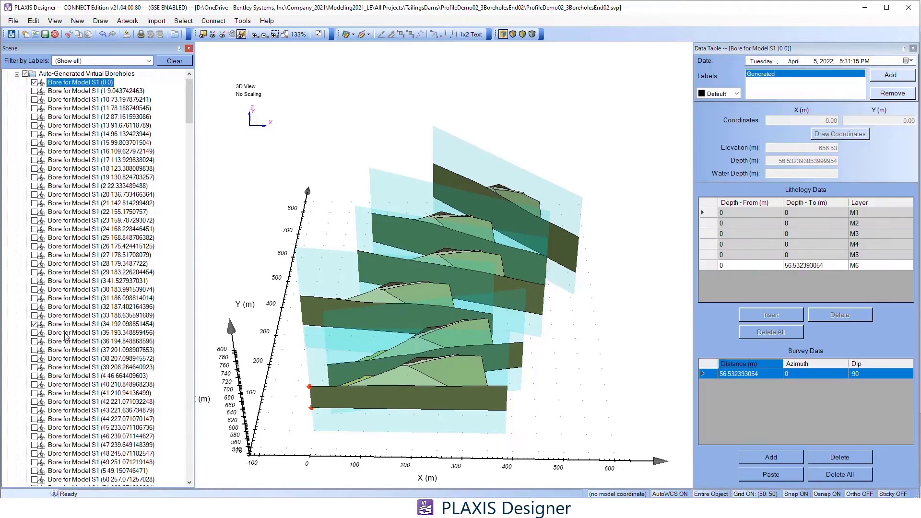
shift+click(67, 350)
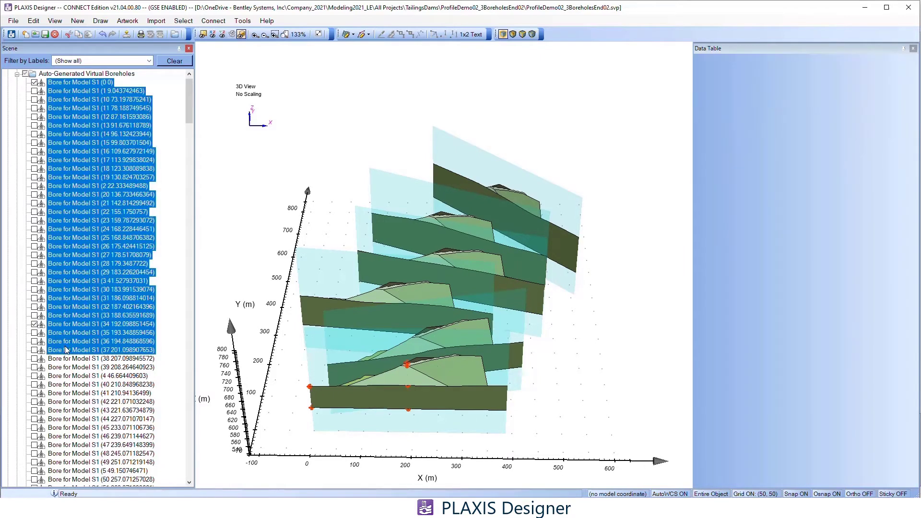
click(35, 91)
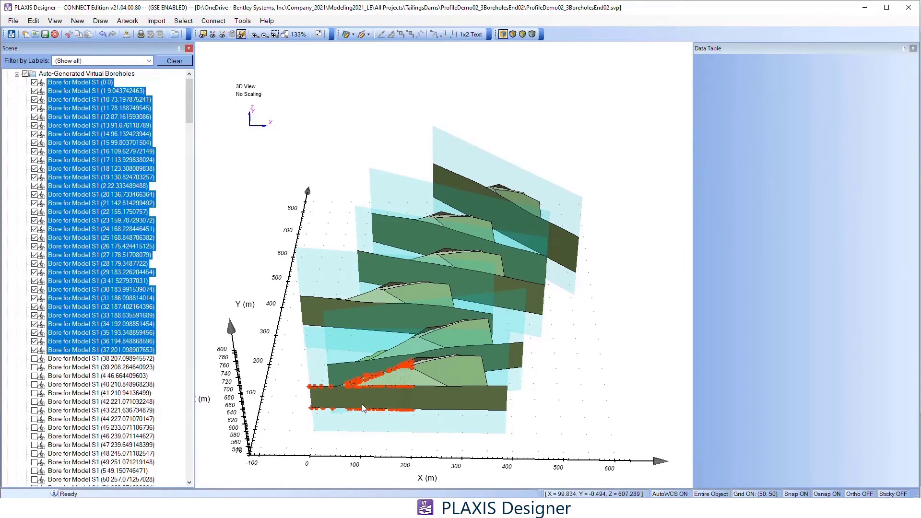
scroll(362, 403, up, 8)
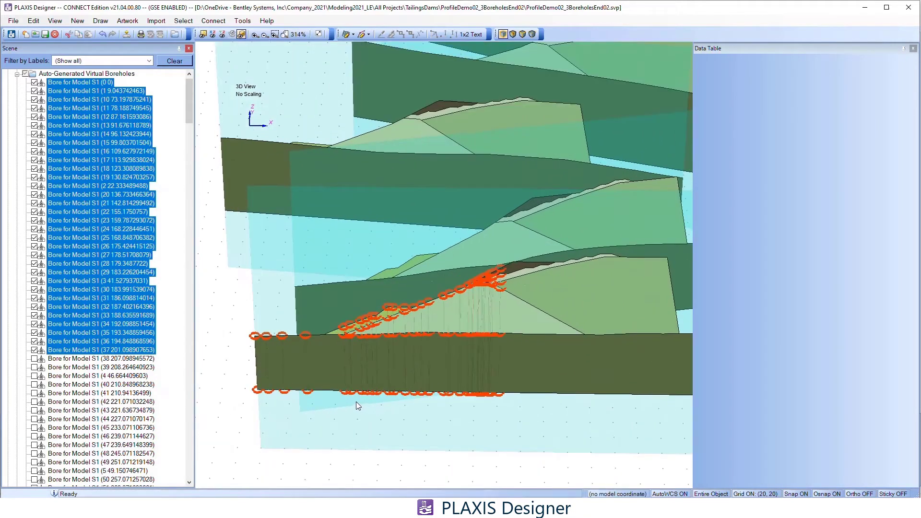
middle_drag(330, 395, 373, 357)
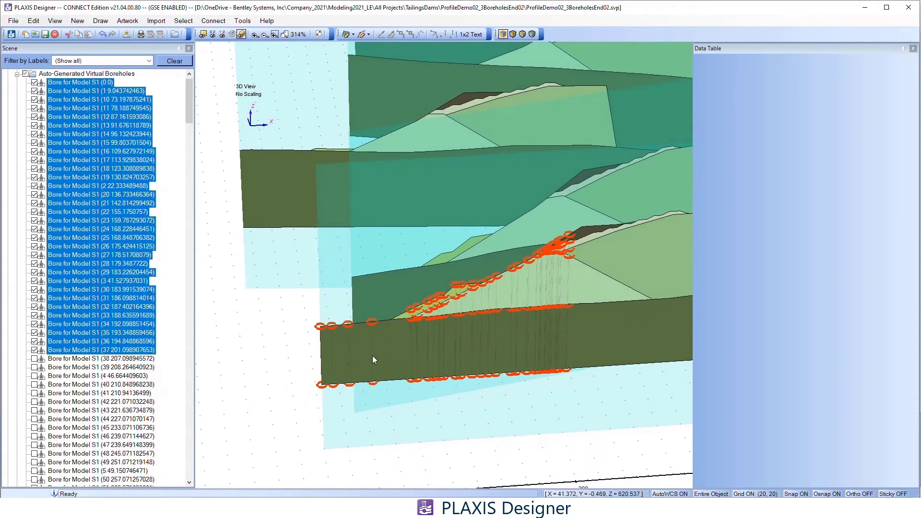
scroll(375, 353, up, 3)
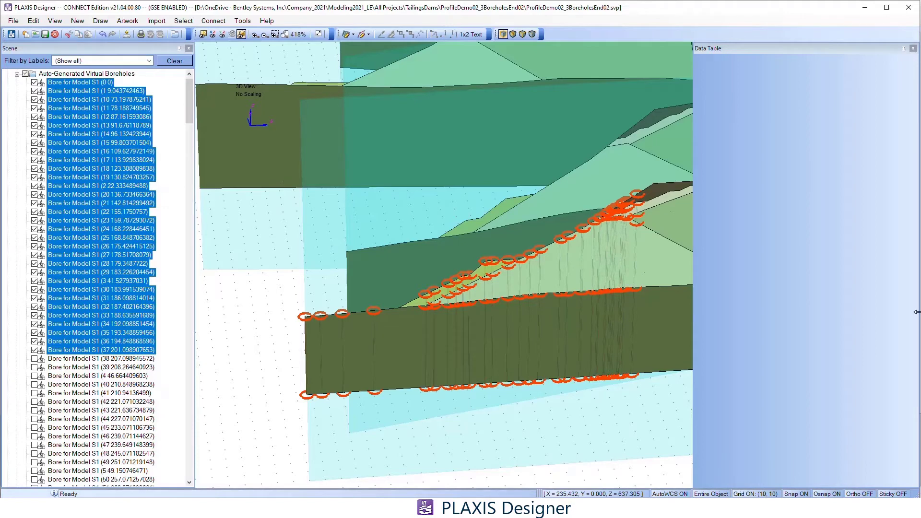
click(17, 74)
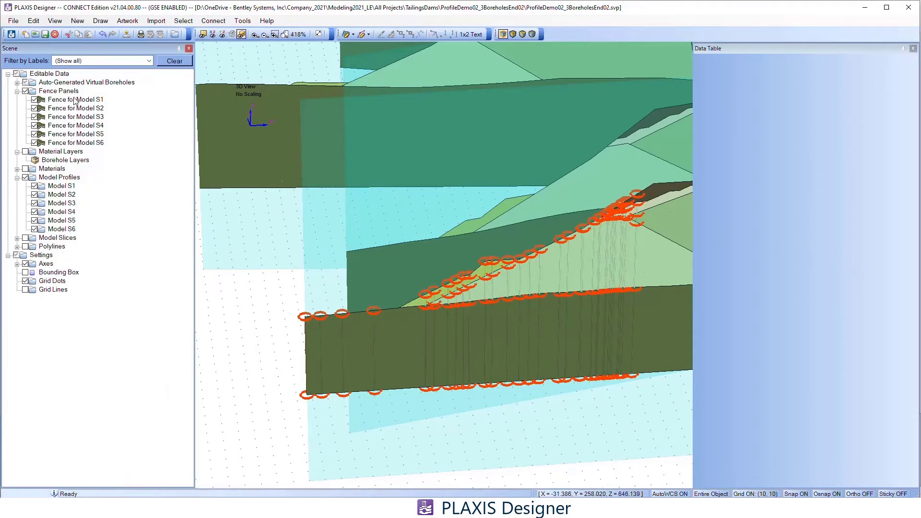
scroll(424, 213, down, 5)
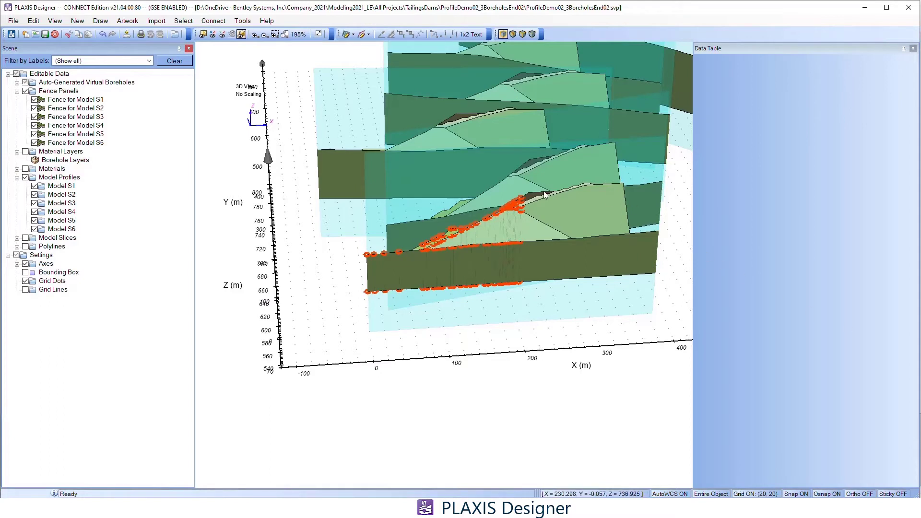
click(243, 21)
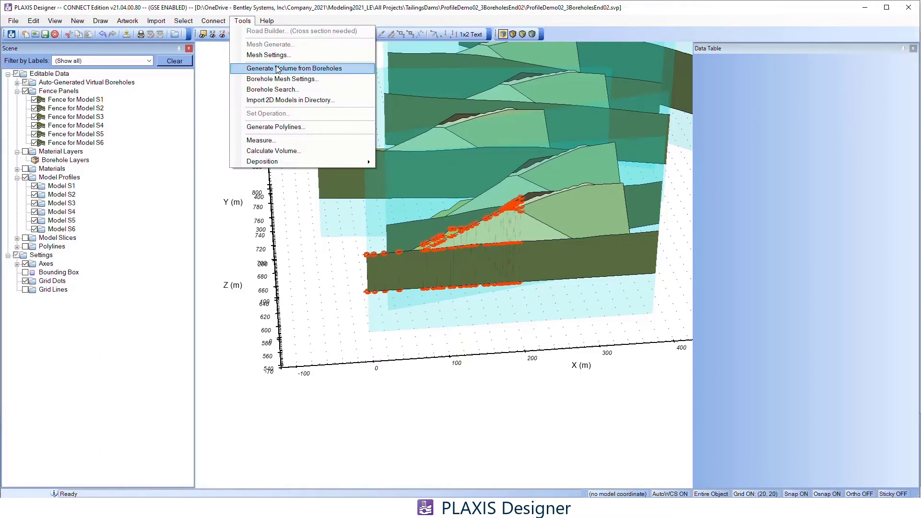
click(253, 21)
click(253, 21)
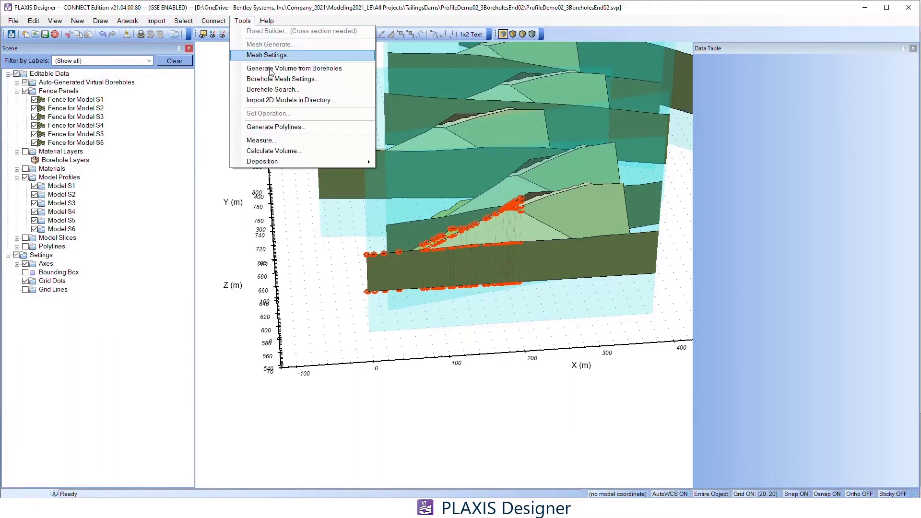
click(381, 285)
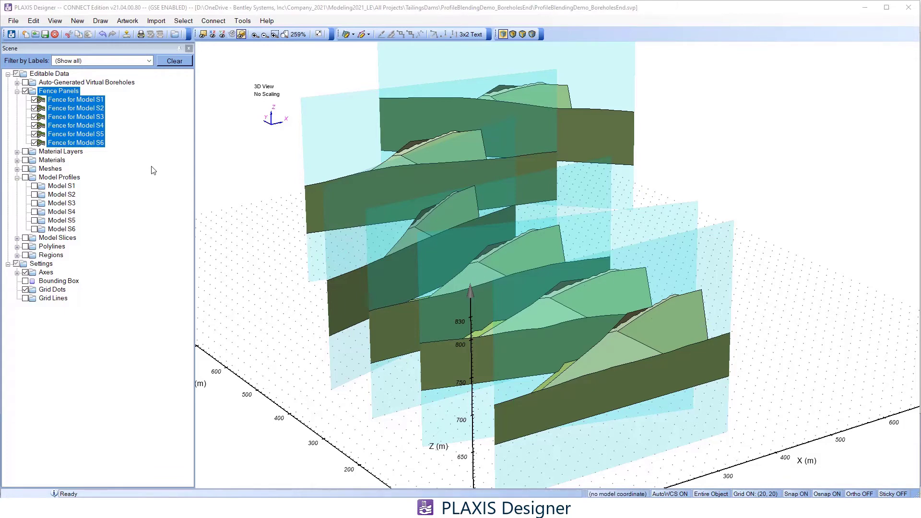
- Create an interpolation skeleton sequence from the six fence panels, Model S1 to Model S6, and clear the selection
click(76, 346)
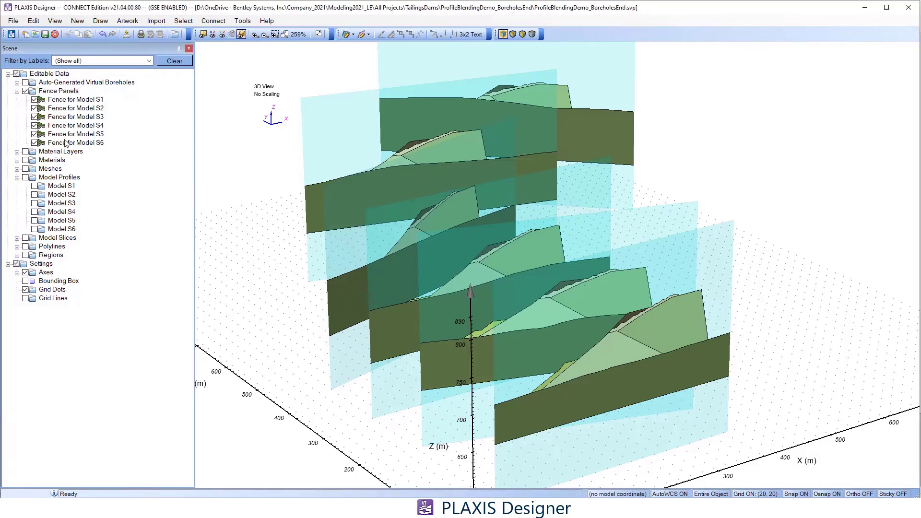
click(73, 100)
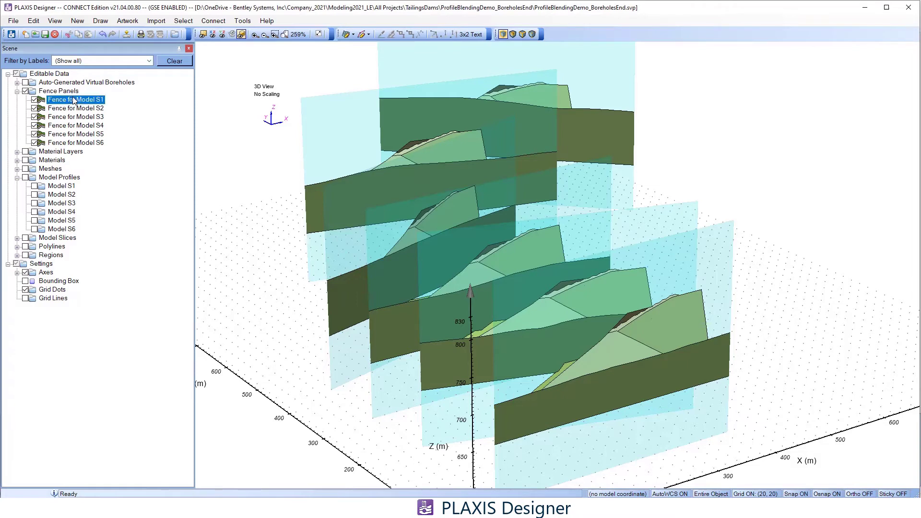
shift+click(91, 143)
right_click(87, 131)
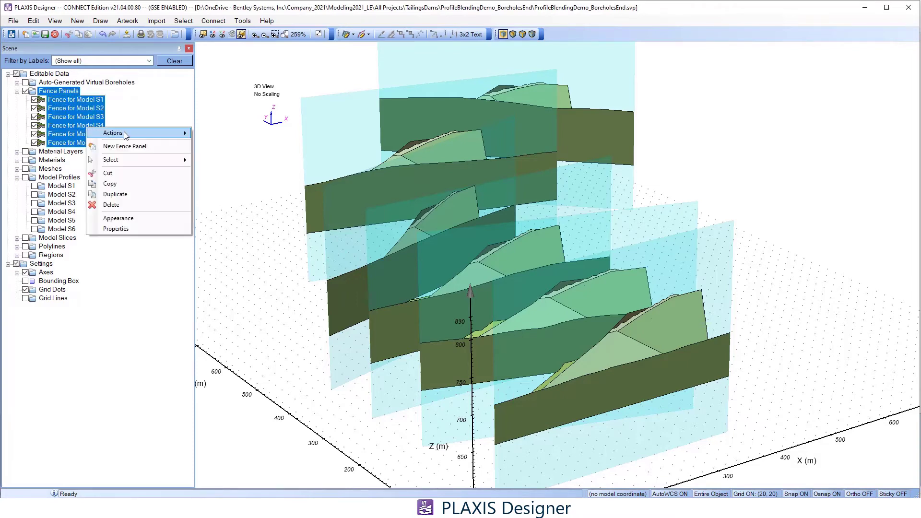
mouse_move(124, 131)
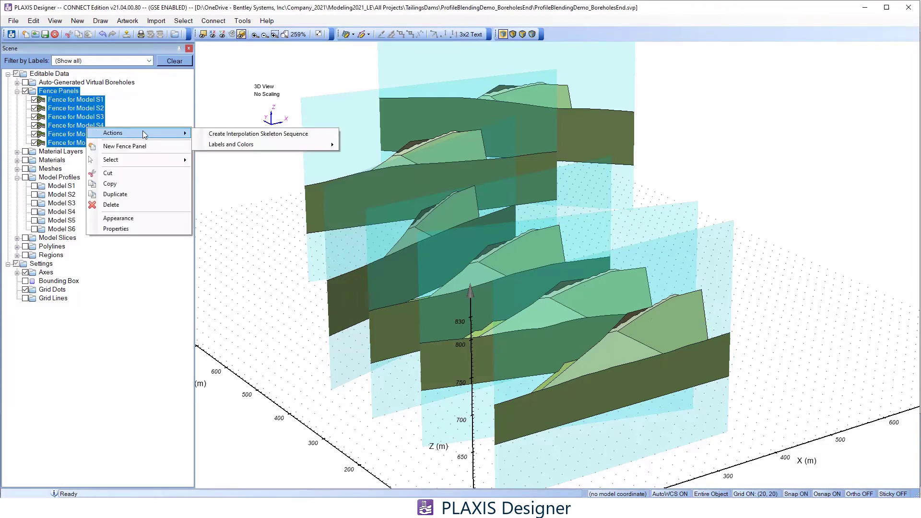
click(276, 135)
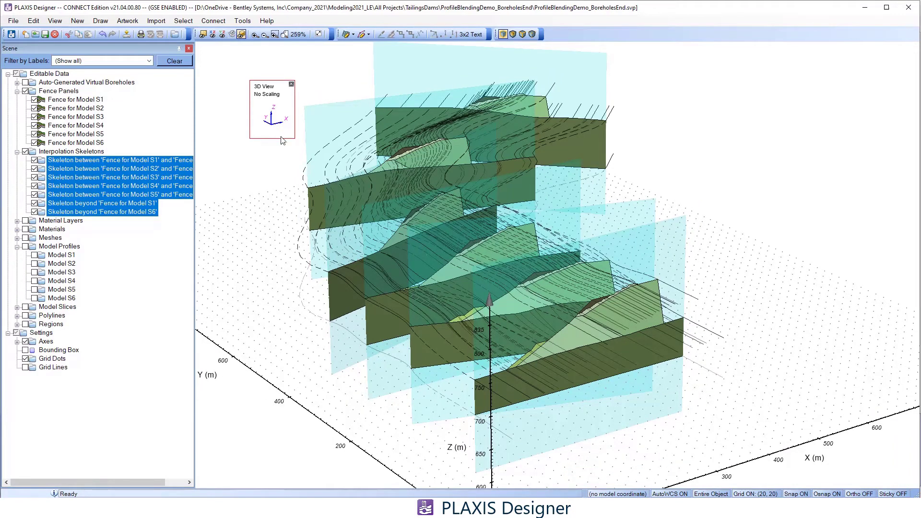
drag(410, 279, 413, 246)
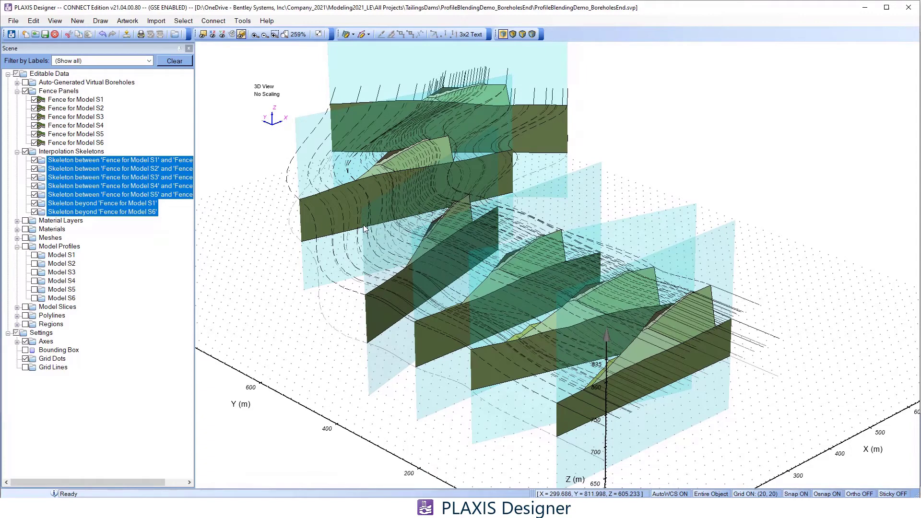
click(87, 422)
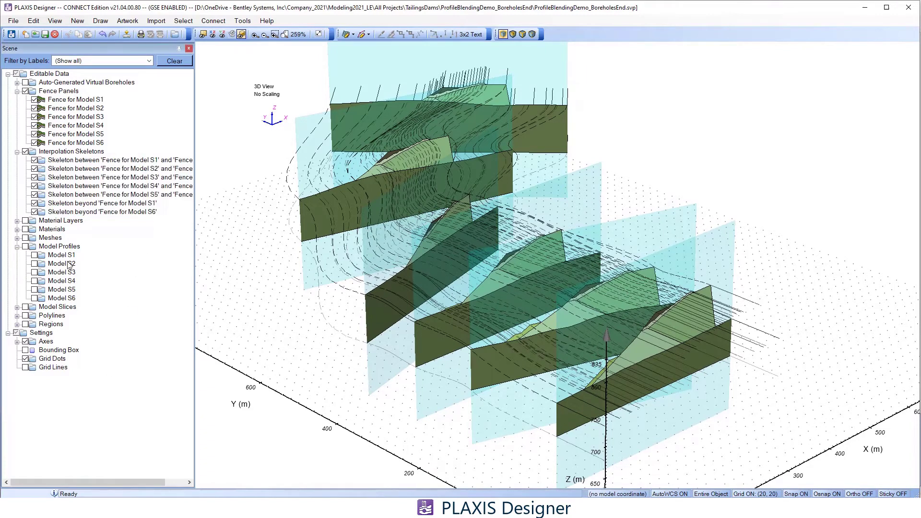
- Hide all interpolation skeletons except the one between Fence for Model S1 and Fence for Model S2
click(34, 203)
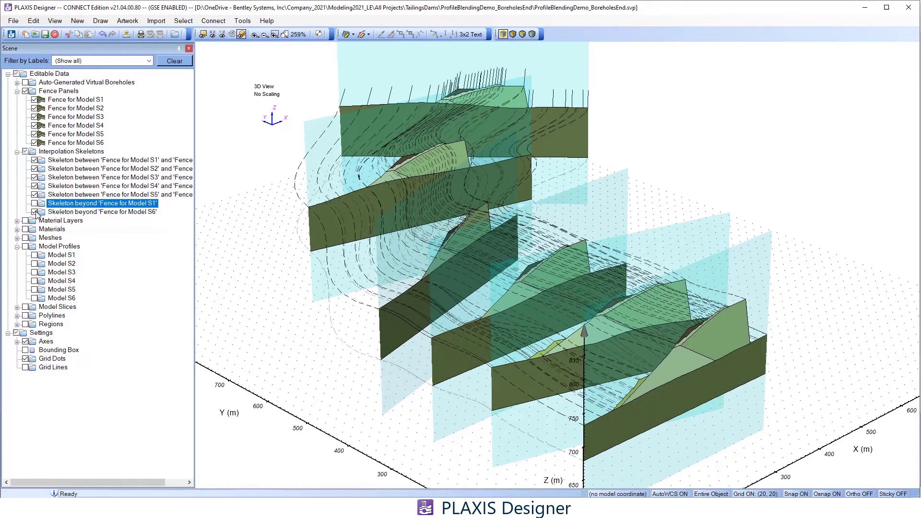
click(34, 212)
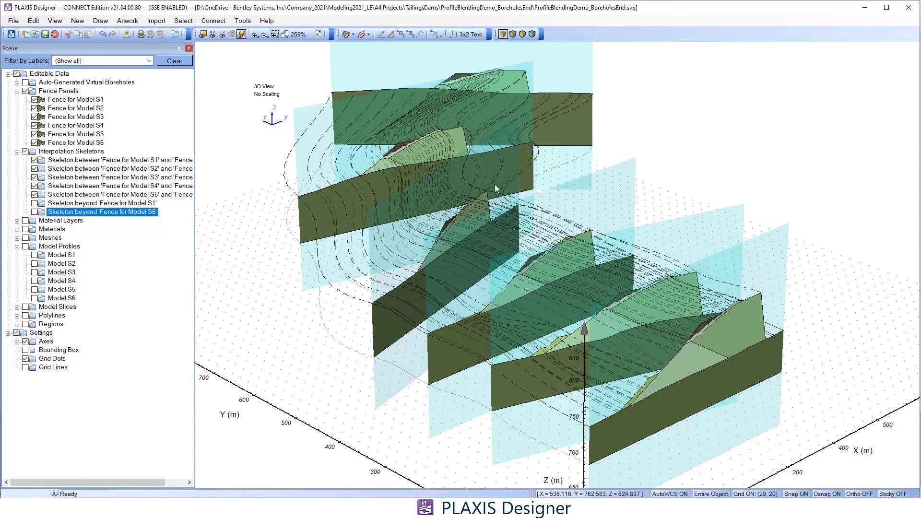
mouse_move(495, 188)
middle_down()
mouse_move(594, 244)
mouse_move(665, 210)
mouse_move(607, 220)
mouse_move(490, 189)
mouse_move(494, 197)
middle_up()
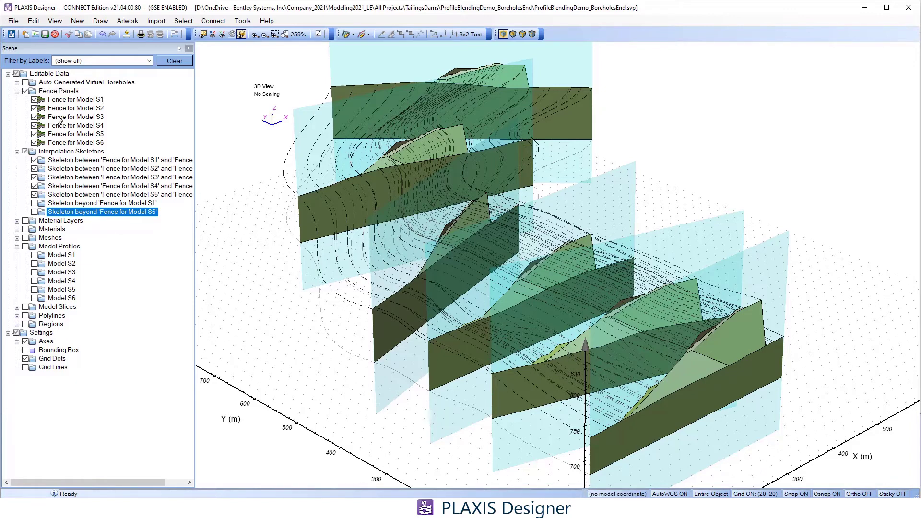
click(34, 168)
click(35, 177)
click(34, 186)
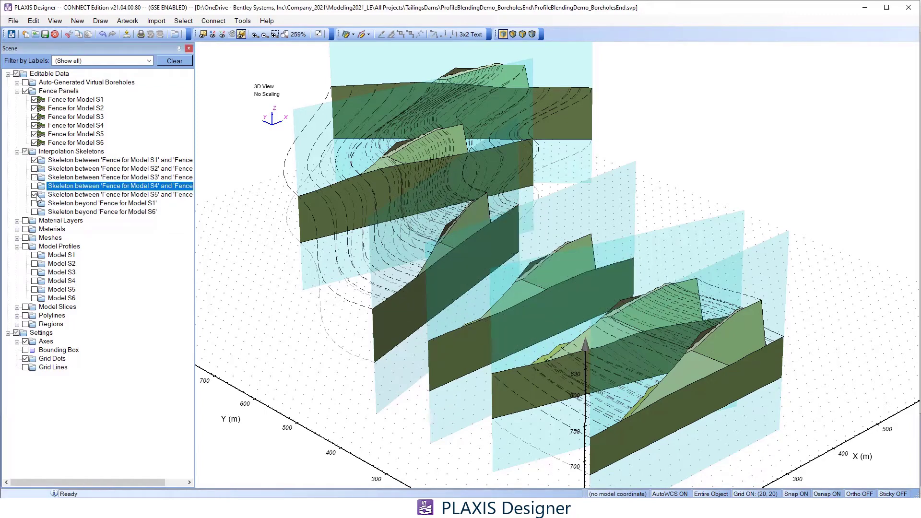
click(34, 194)
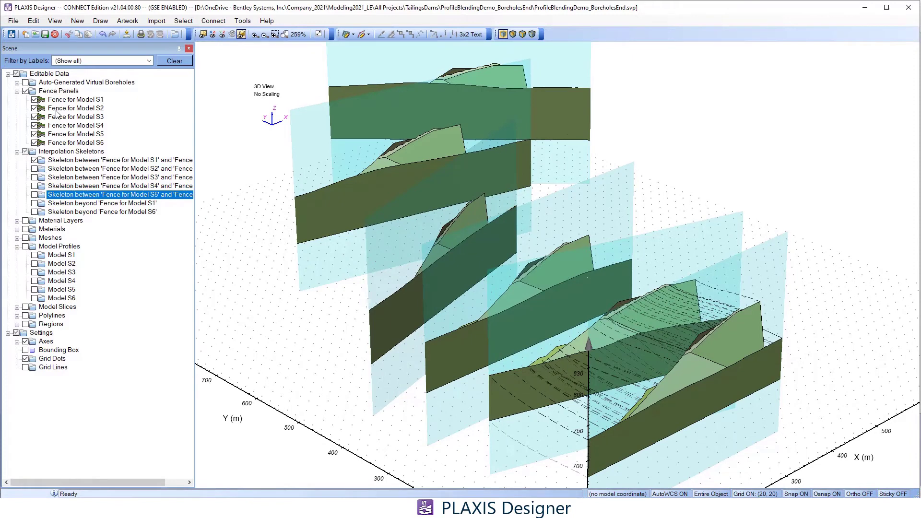
- Hide the fence panels for Model S3 to Model S6 and examine the skeleton lines between the two remaining panels up close
click(34, 117)
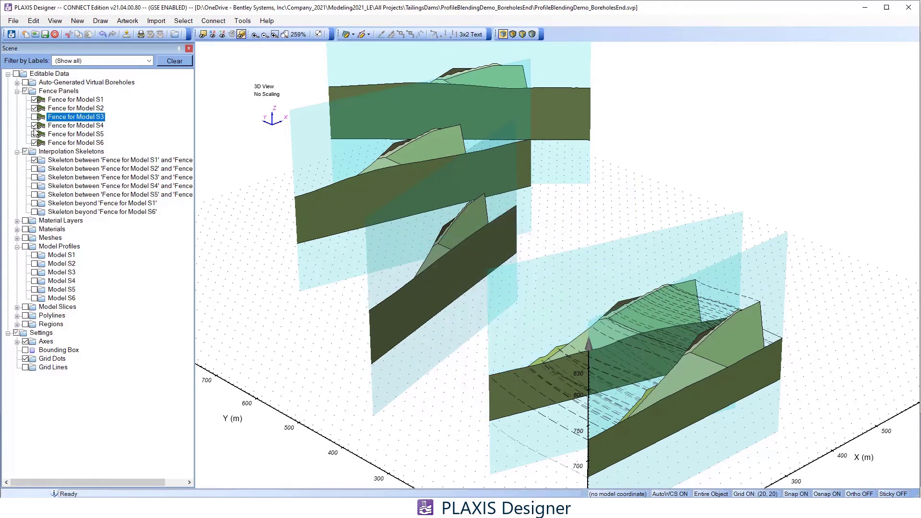
click(35, 126)
click(34, 134)
click(35, 142)
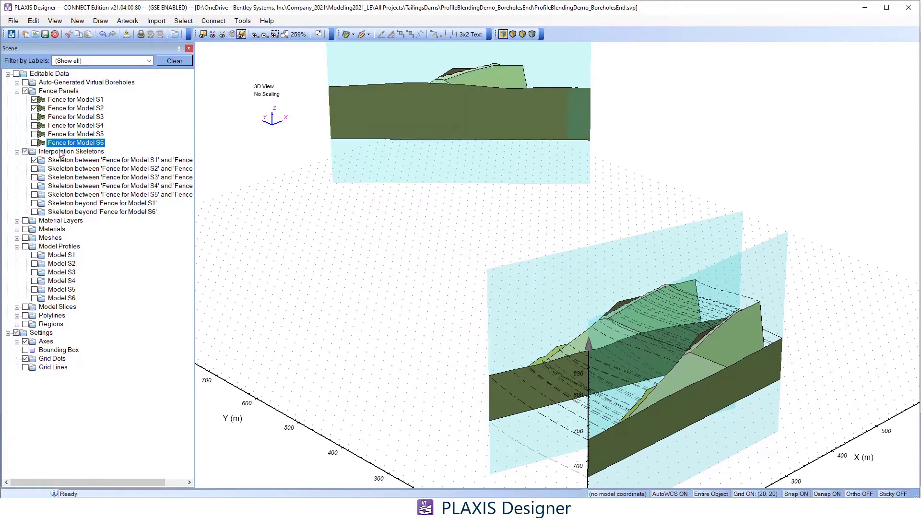
drag(352, 278, 552, 255)
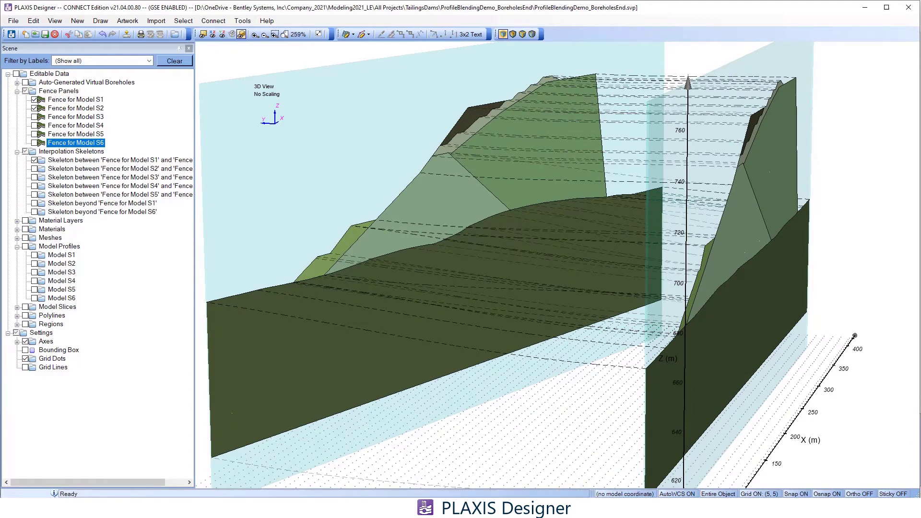
drag(666, 293, 595, 280)
middle_drag(641, 282, 673, 279)
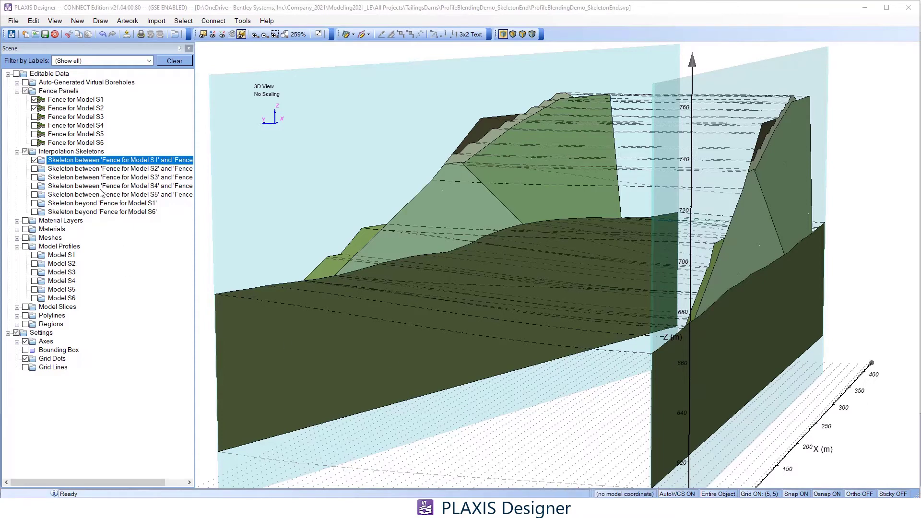
- Turn off the skeleton lines of Surface 2 to Surface 6 in the appearance of the skeleton between Fence for Model S1 and S2
right_click(91, 163)
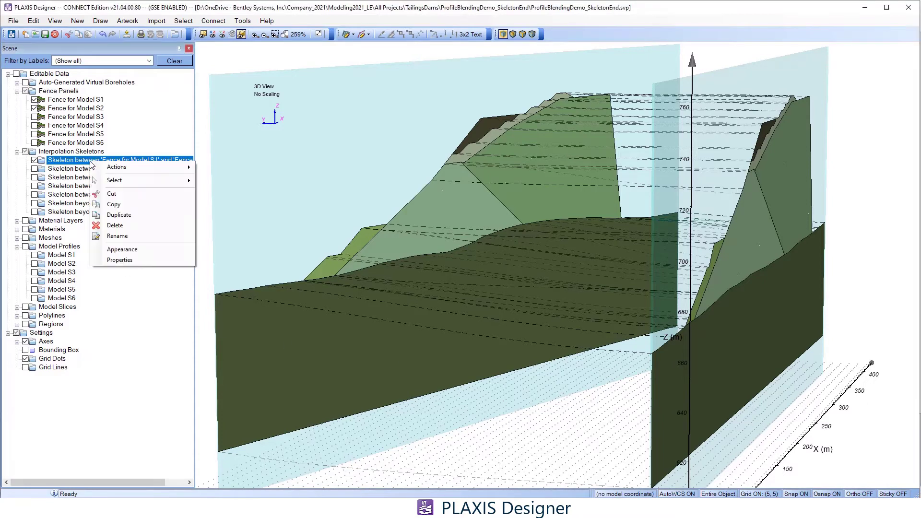
click(122, 249)
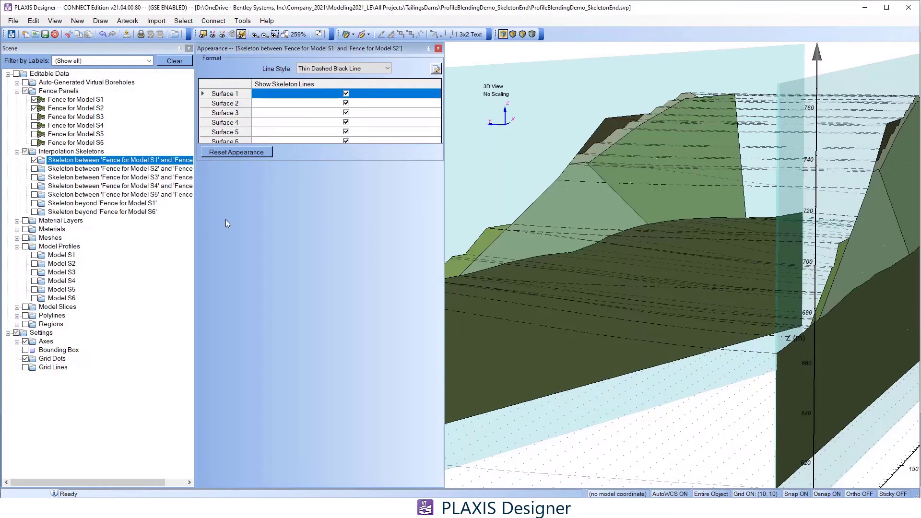
click(346, 112)
click(346, 103)
click(345, 112)
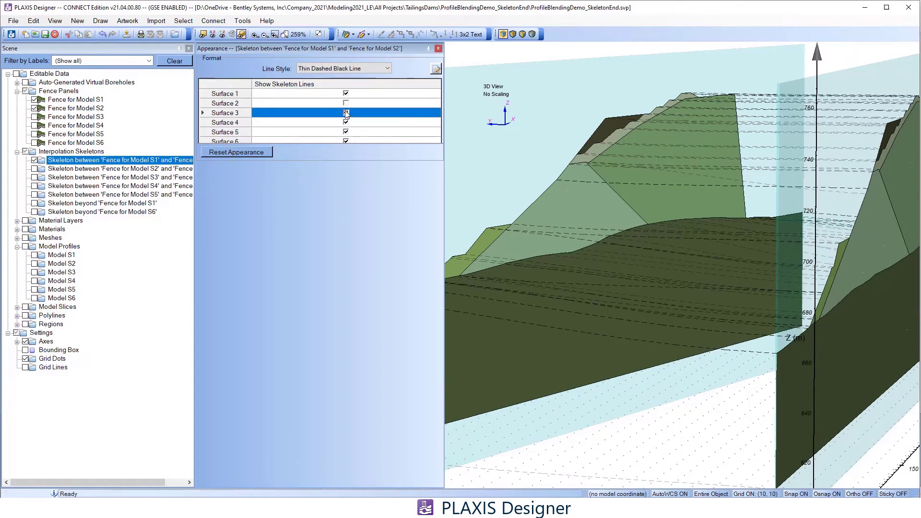
click(346, 122)
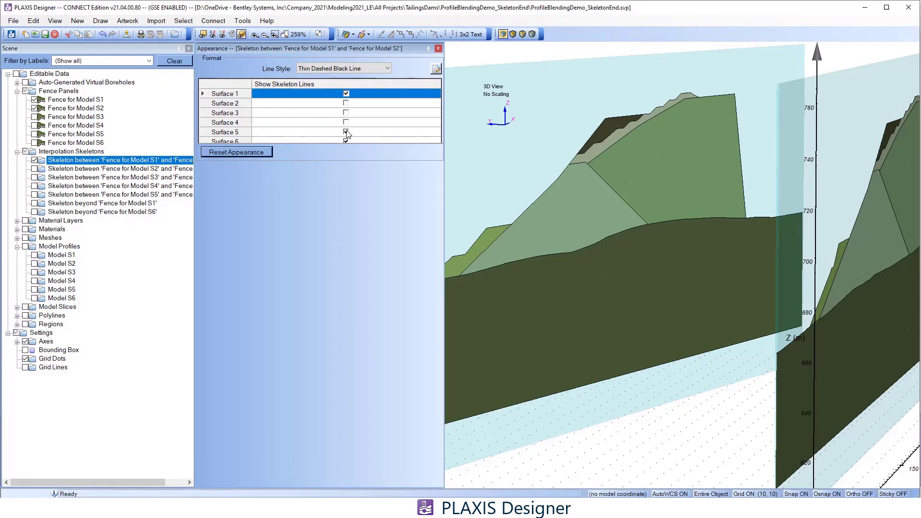
click(346, 132)
click(346, 141)
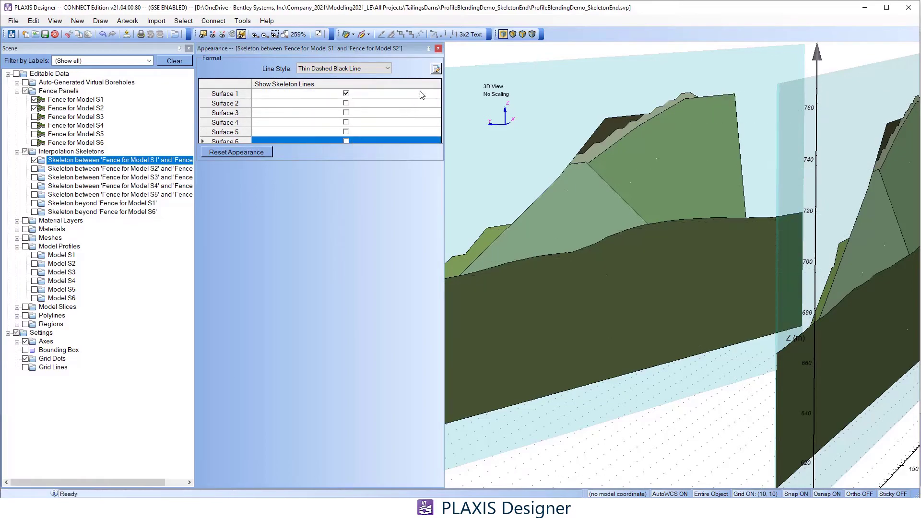
click(439, 49)
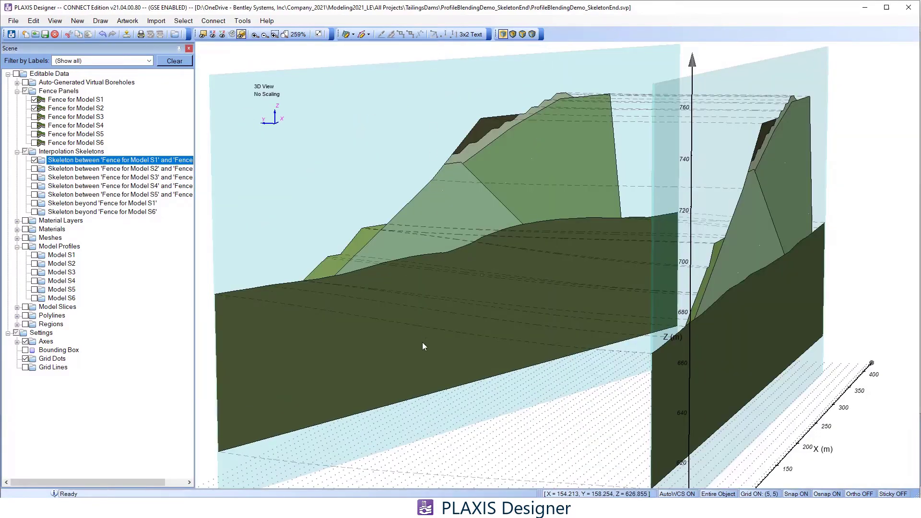
- Draw a matching point in the 3D view linking the toe berm's bench corner on Fence for Model S1 to the same corner on Fence for Model S2
middle_drag(423, 342, 523, 307)
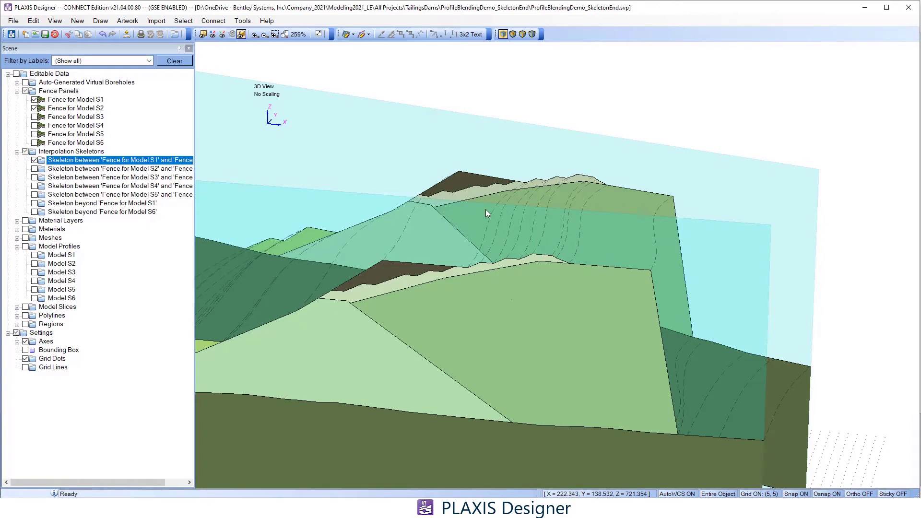
shift+middle_drag(368, 323, 574, 283)
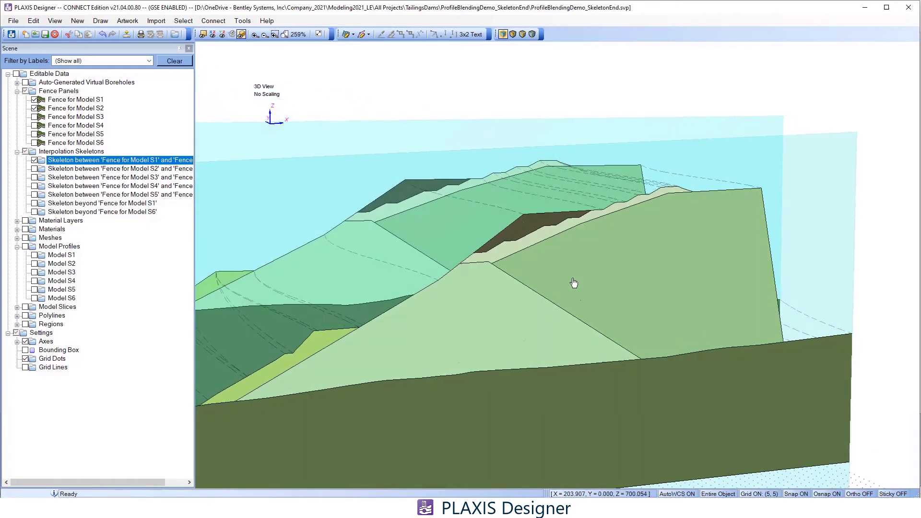
middle_drag(373, 339, 502, 277)
middle_drag(395, 321, 392, 357)
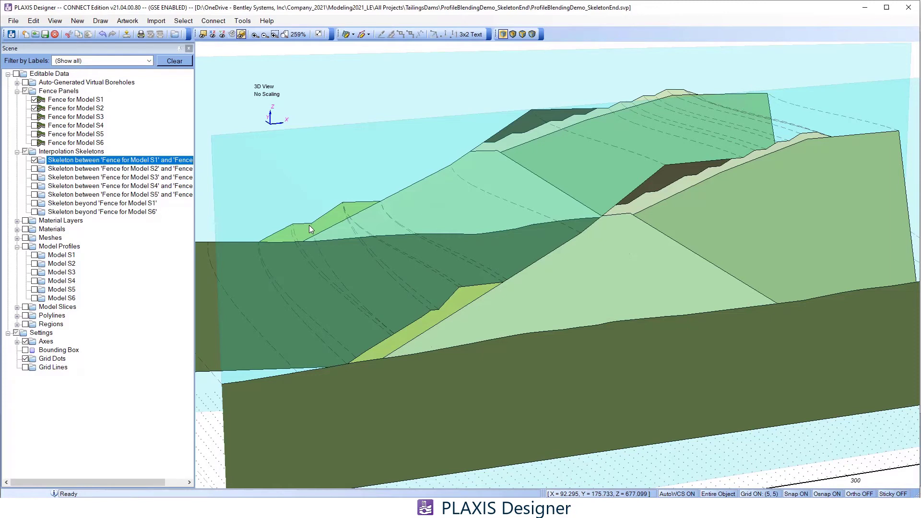
right_click(123, 160)
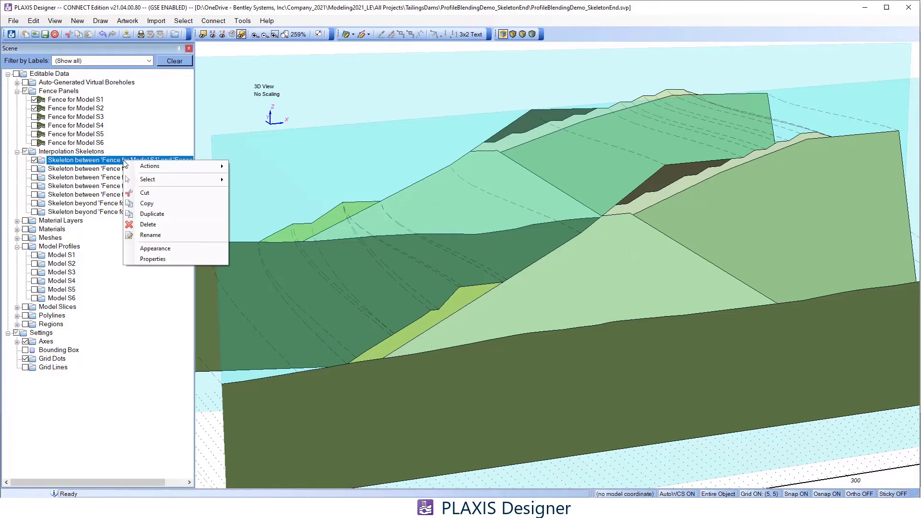
click(153, 259)
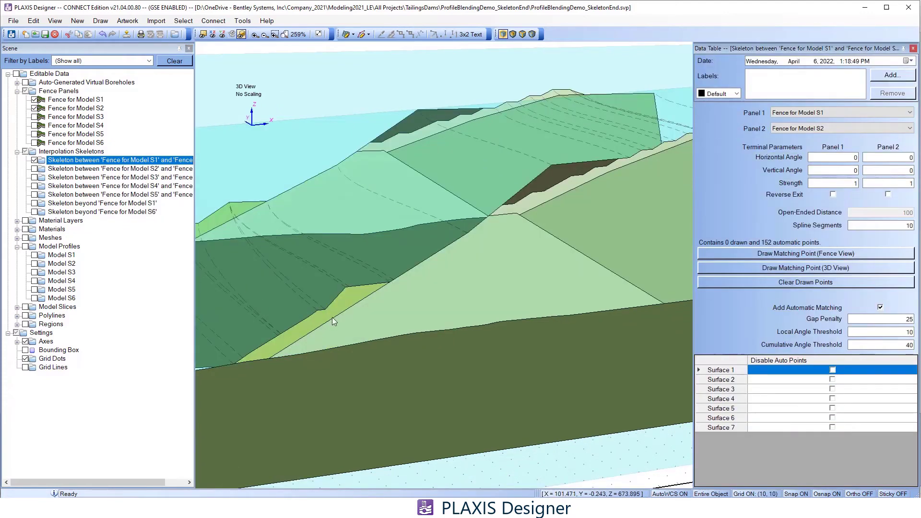
middle_drag(332, 317, 411, 322)
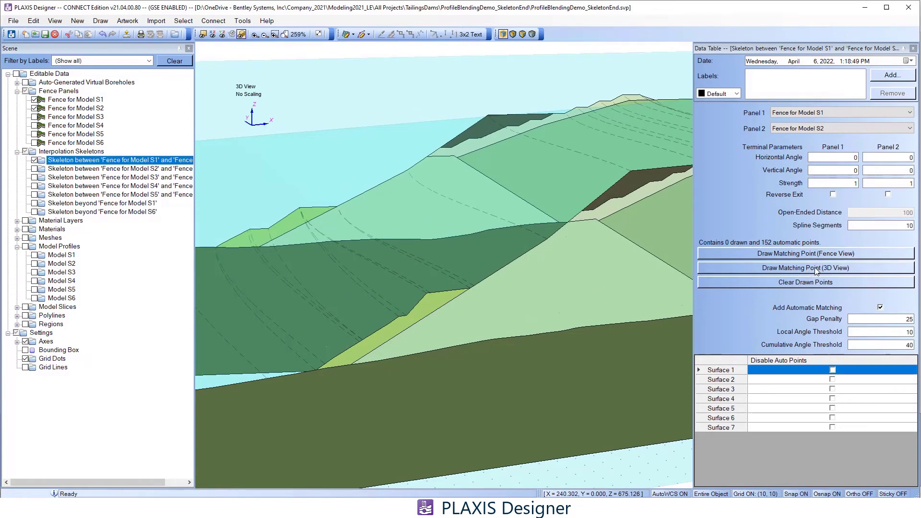
click(867, 270)
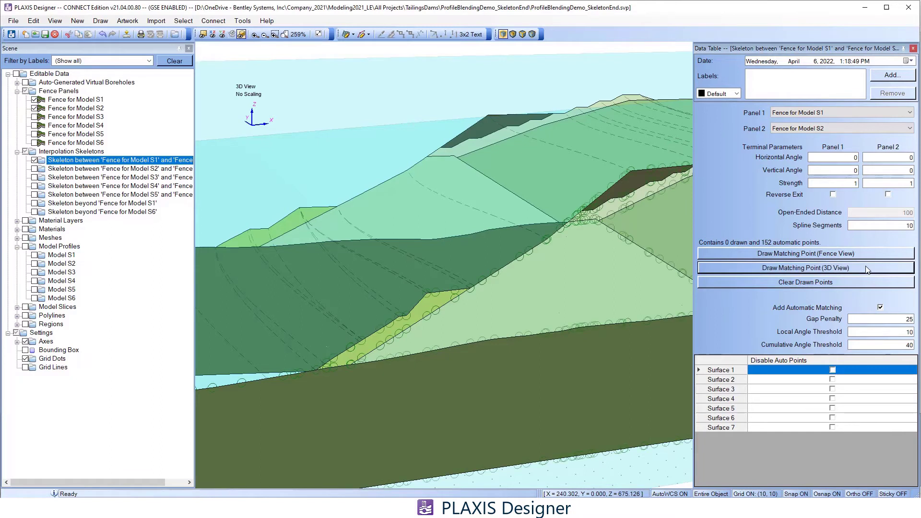
click(407, 315)
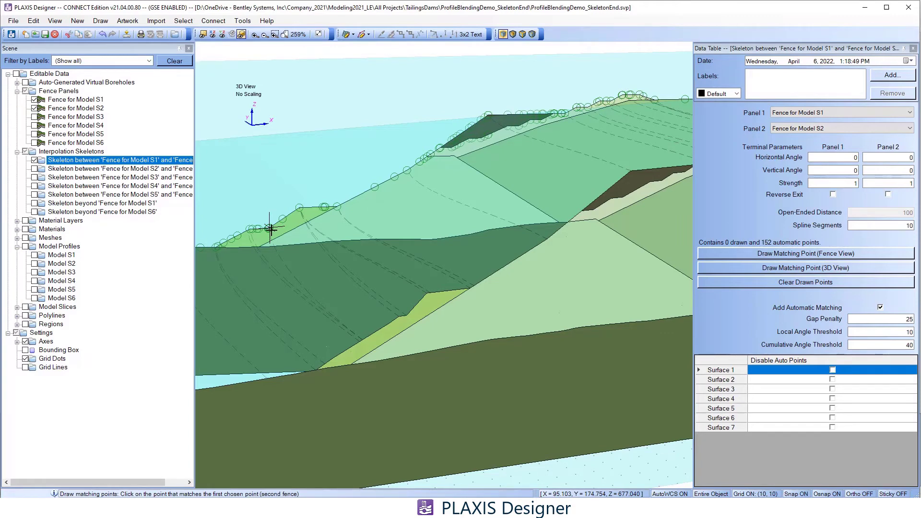
click(271, 229)
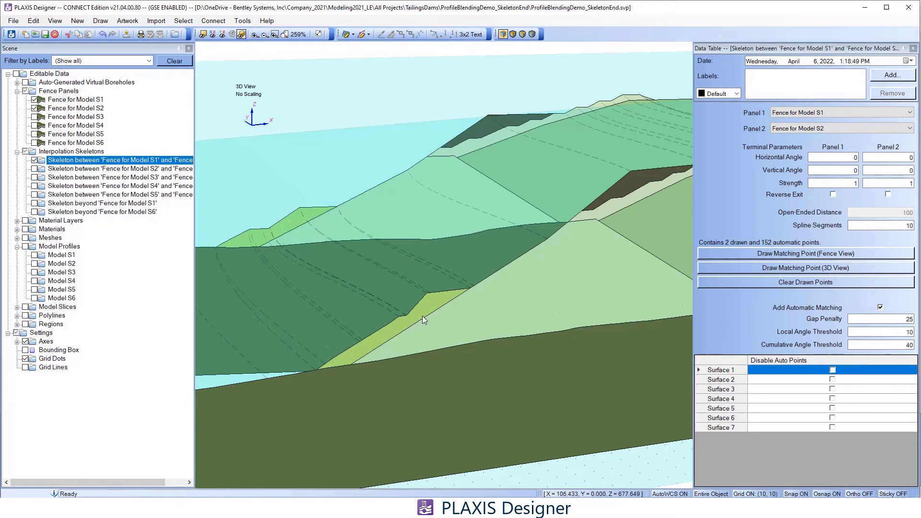
- Set the skeleton's horizontal angle to 40 for Panel 1 and -30 for Panel 2, and inspect the curved lines from above
middle_drag(433, 326, 475, 324)
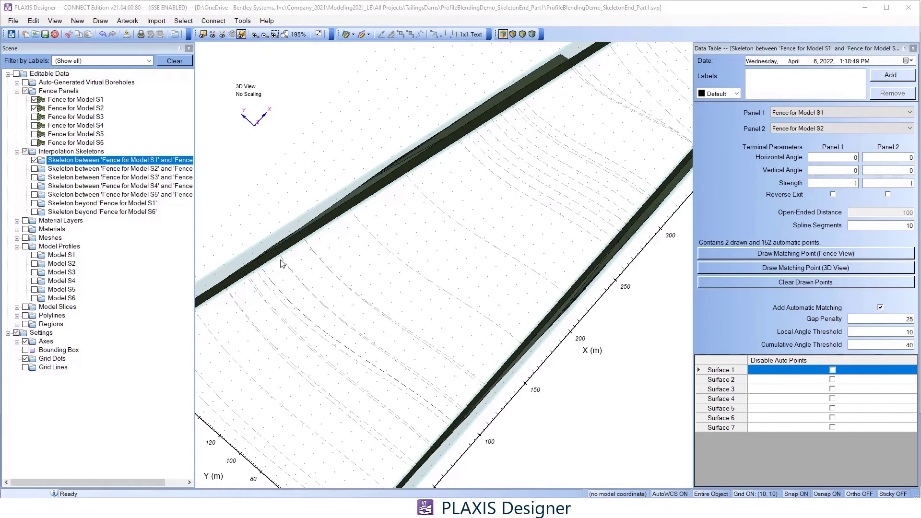
middle_drag(354, 368, 397, 367)
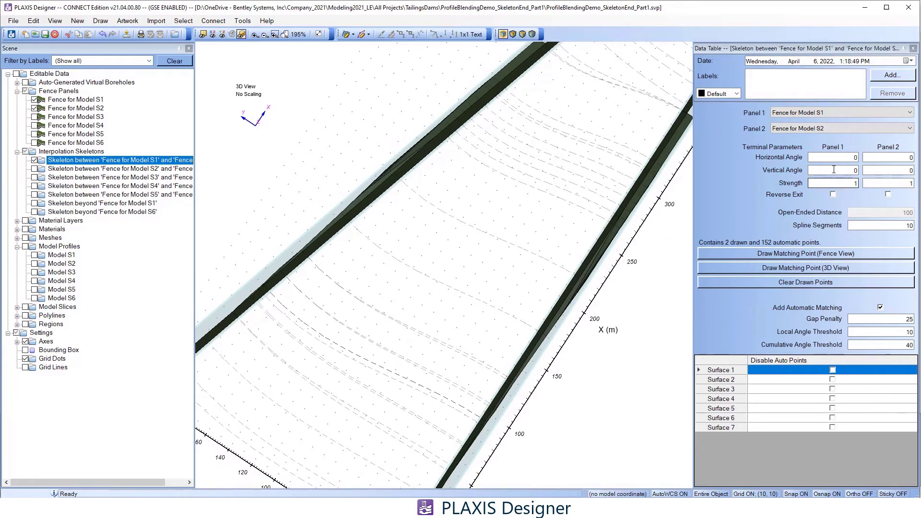
click(840, 155)
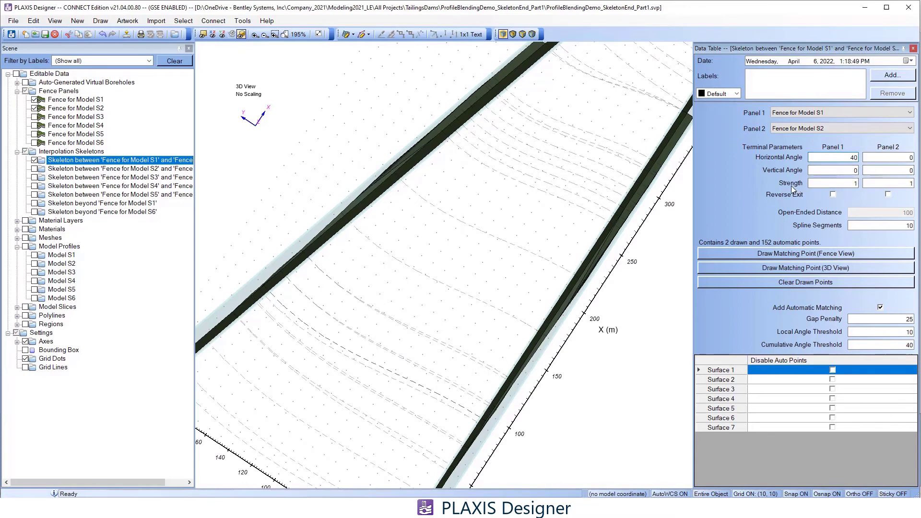
key(Tab)
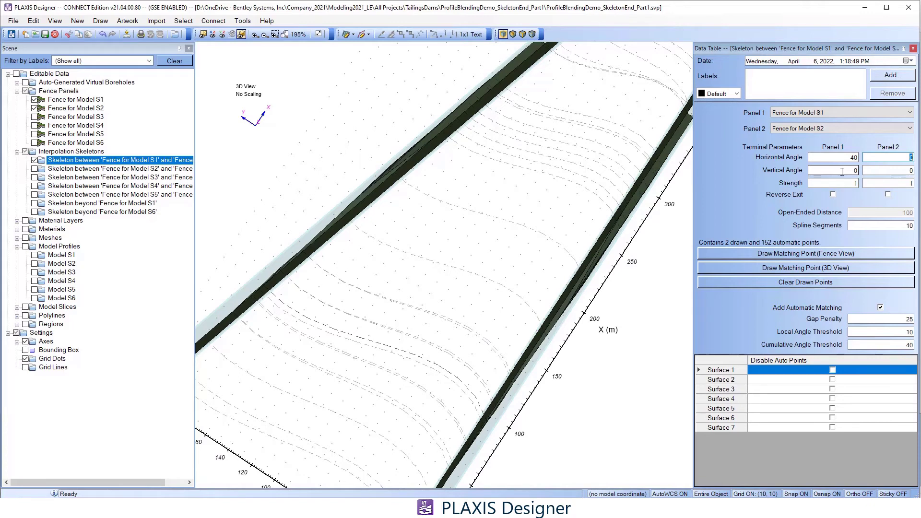
click(899, 156)
key(Tab)
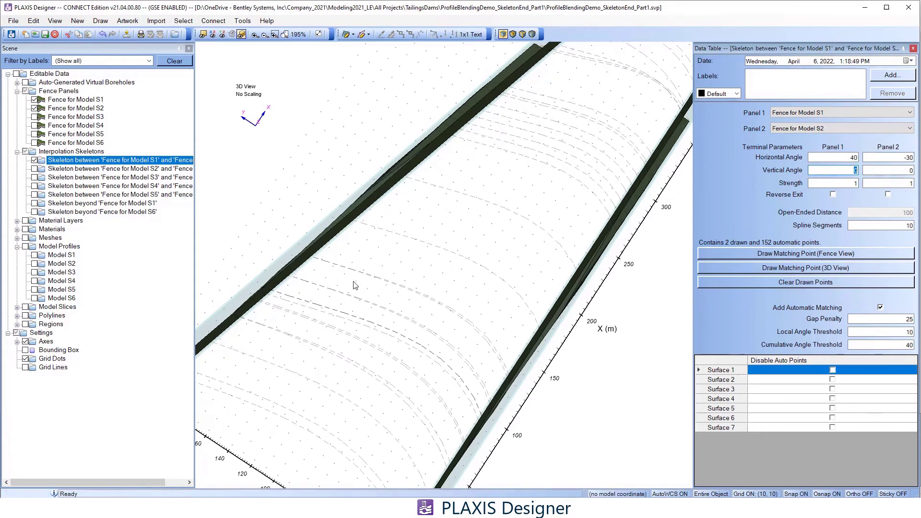
drag(375, 372, 402, 246)
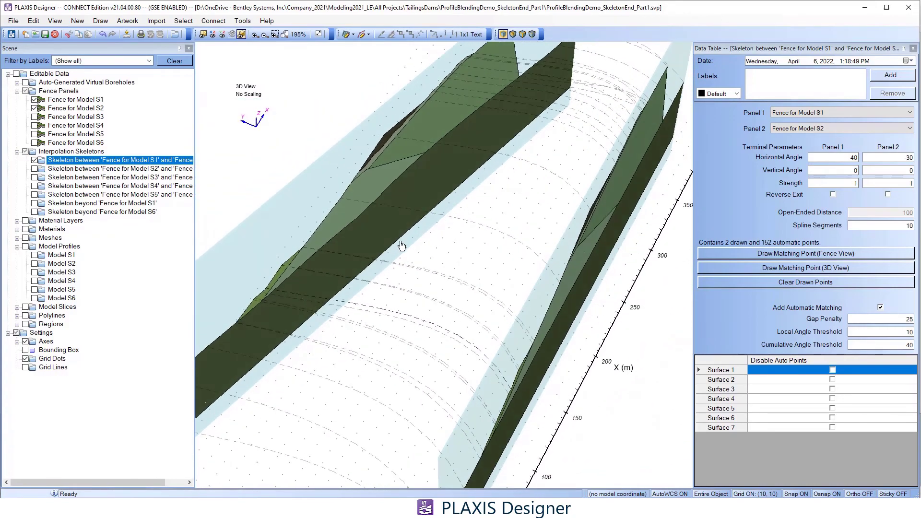
- Reset the horizontal angle to 0 for both Panel 1 and Panel 2
double_click(853, 157)
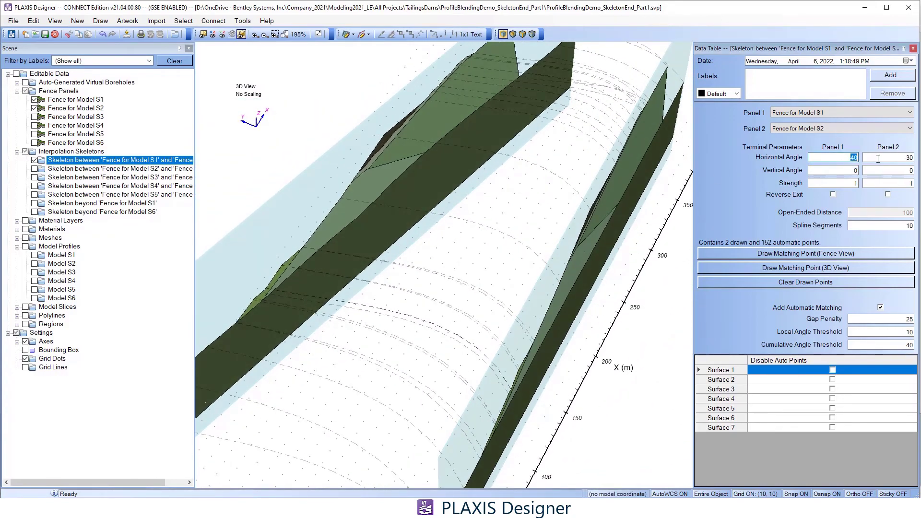
text(0)
click(886, 158)
double_click(886, 158)
text(0)
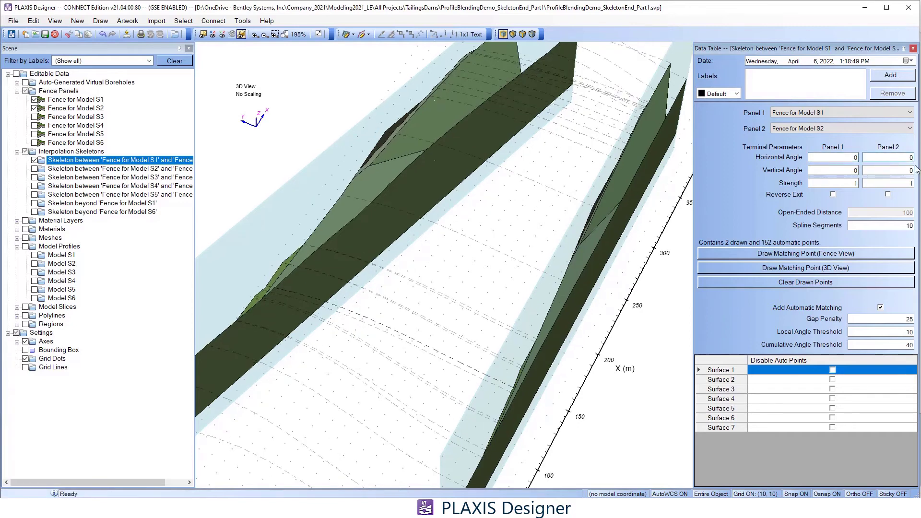
- Set Panel 1's vertical angle to 30 and its strength to 2 in the skeleton's terminal parameters
double_click(854, 171)
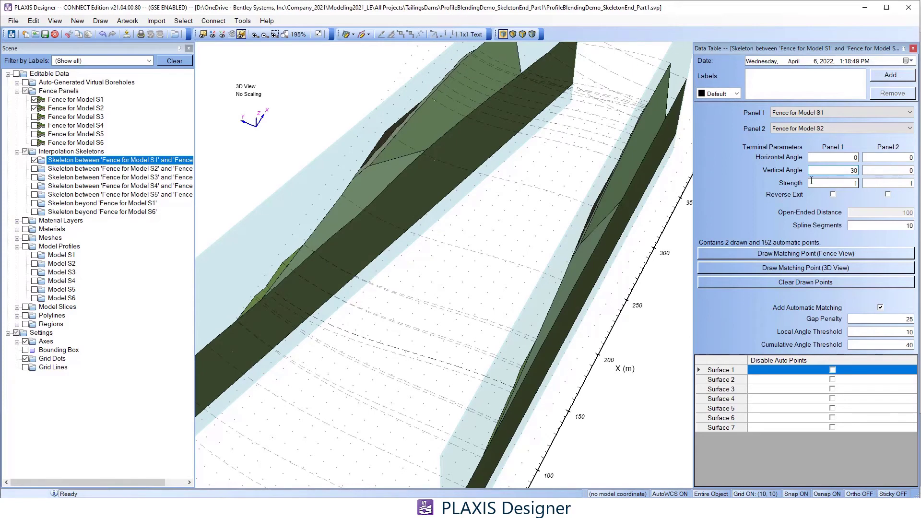
drag(376, 419, 496, 138)
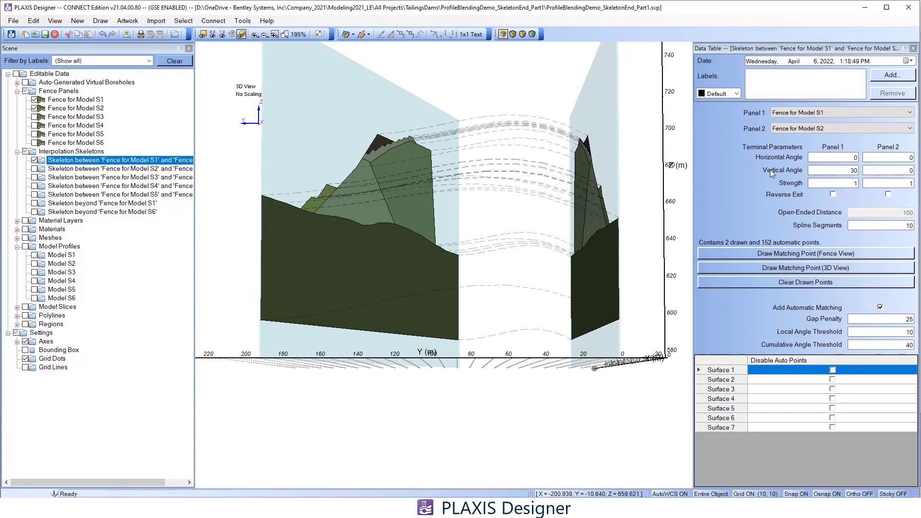
double_click(811, 184)
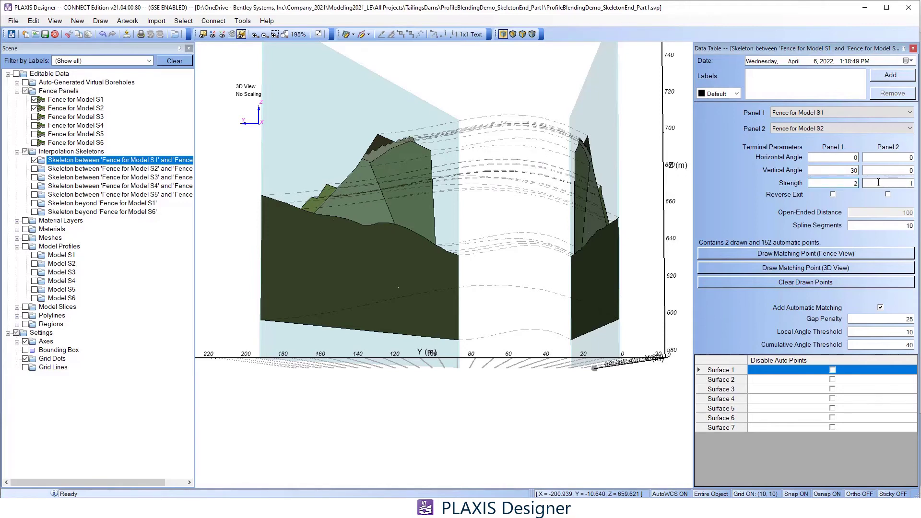
- Set Panel 1's strength back to 1 and its vertical angle back to 0 in the skeleton's terminal parameters
double_click(878, 183)
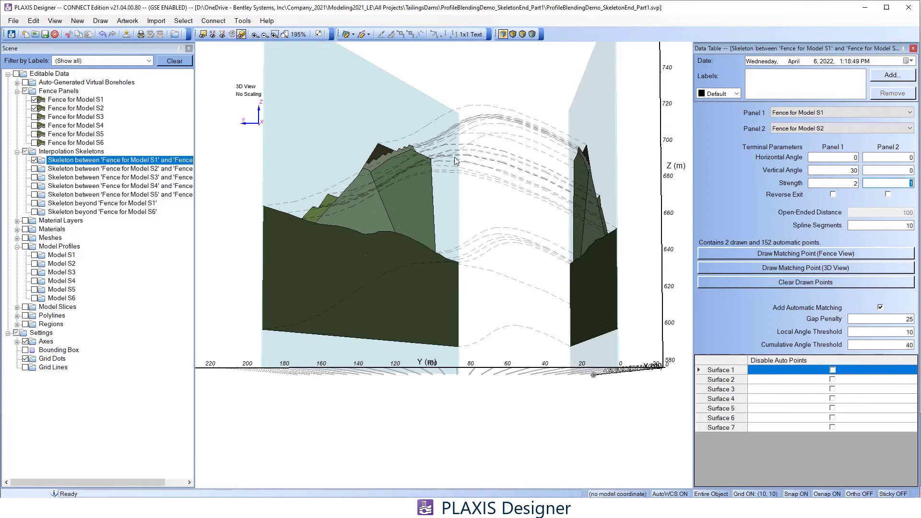
double_click(850, 184)
text(1)
double_click(868, 184)
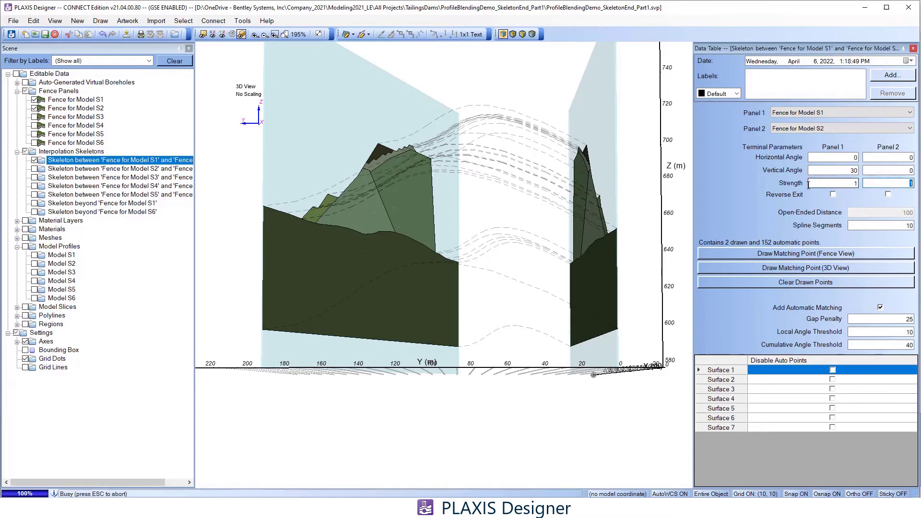
double_click(850, 171)
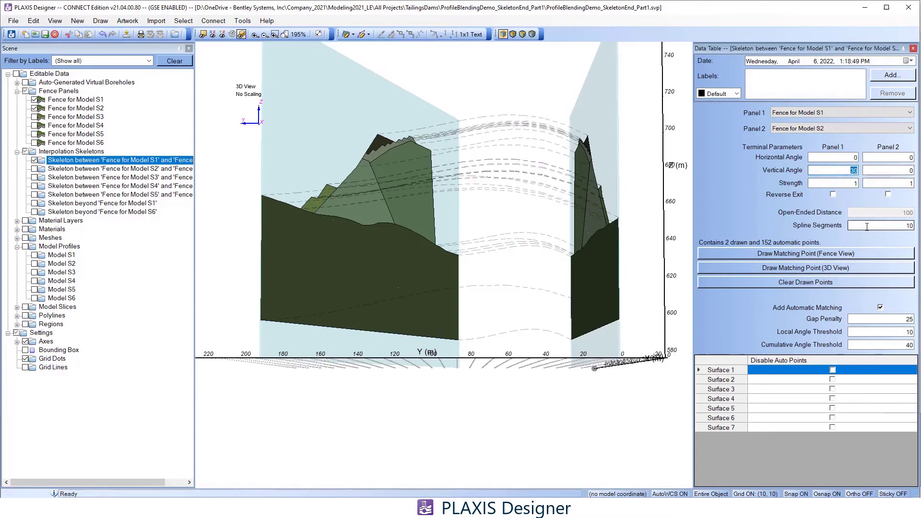
text(0)
key(Tab)
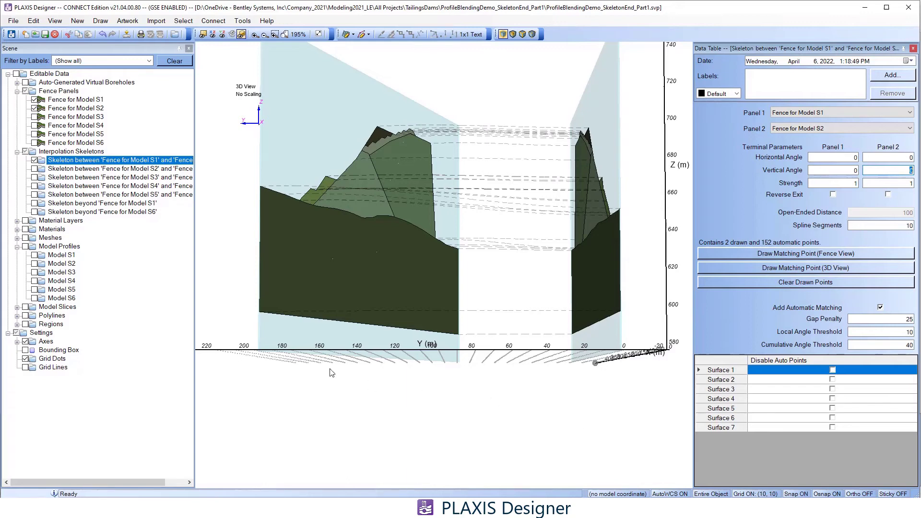
- Show the four remaining interpolation skeletons that link the fence panels from Model S2 through Model S6
click(35, 170)
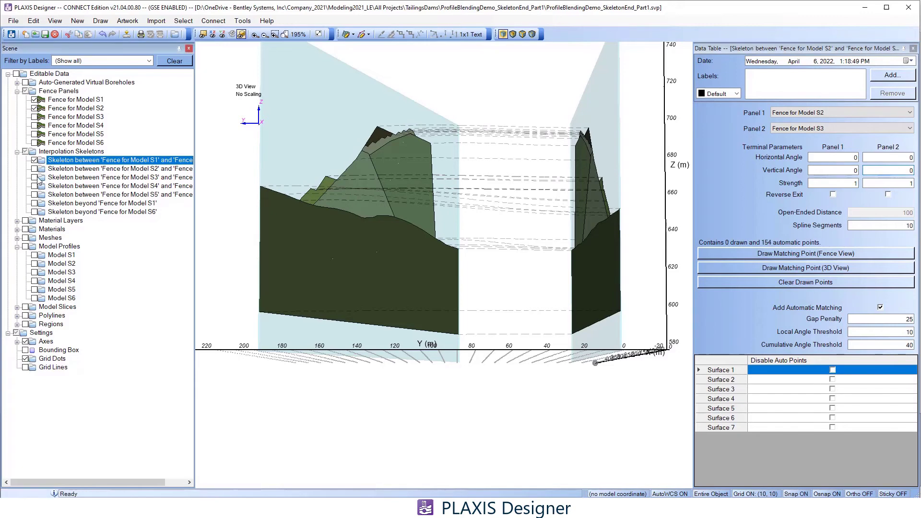
click(34, 177)
click(35, 185)
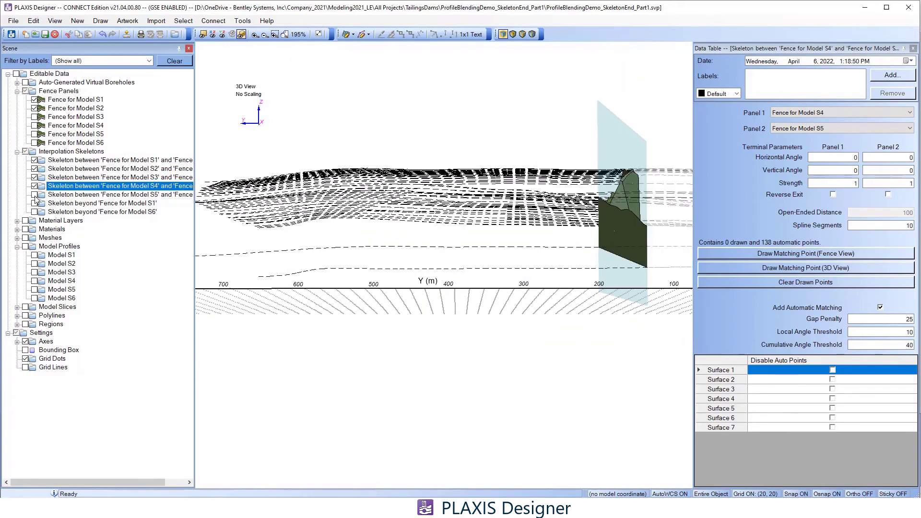
click(35, 195)
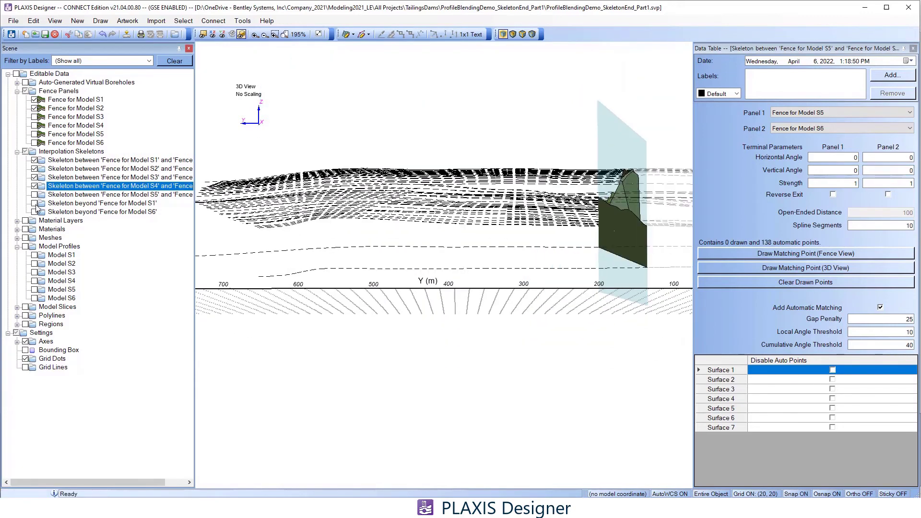
- Show the fence panels for Models S3 to S6 and view the whole set of panels and skeletons obliquely
click(34, 117)
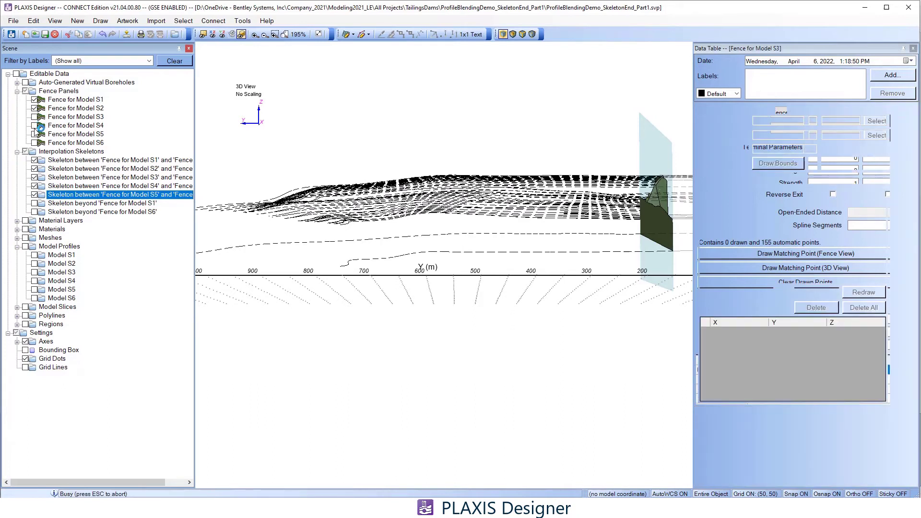
click(36, 134)
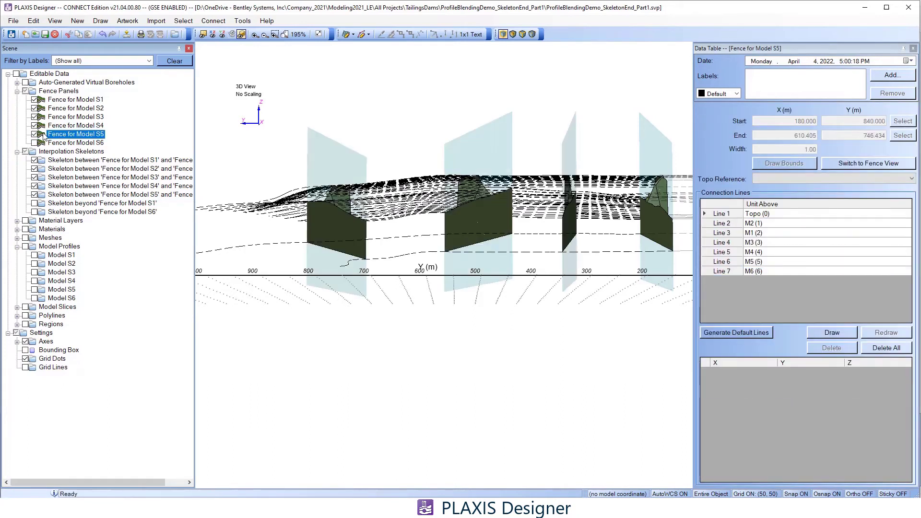
click(34, 143)
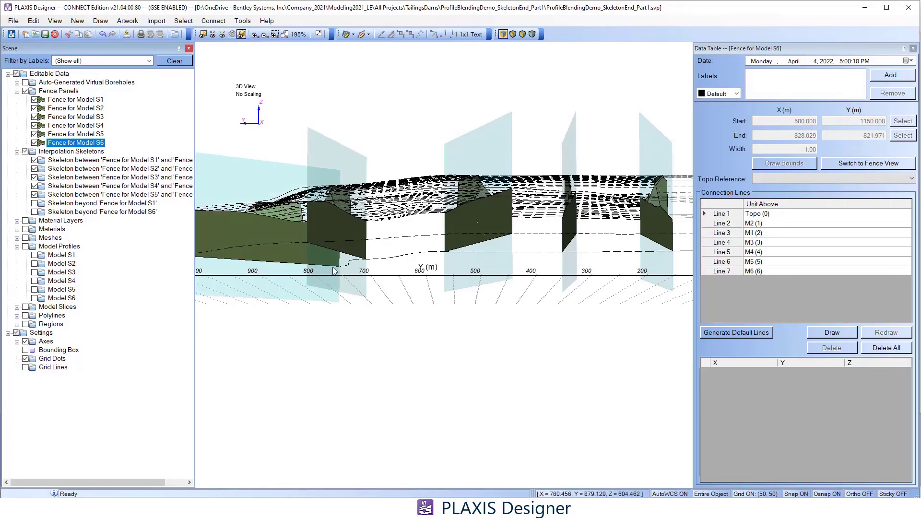
drag(503, 301, 281, 402)
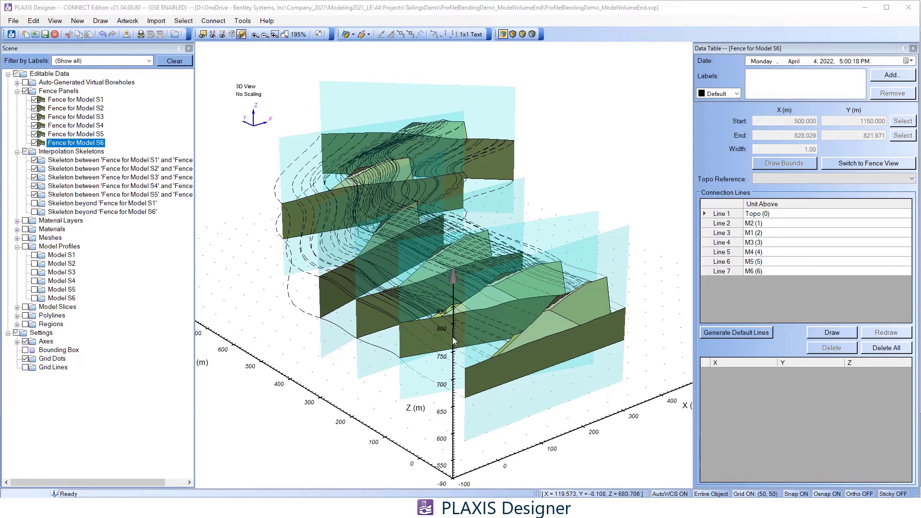
- Generate a model volume from the boreholes and close the layer volume summary
click(244, 22)
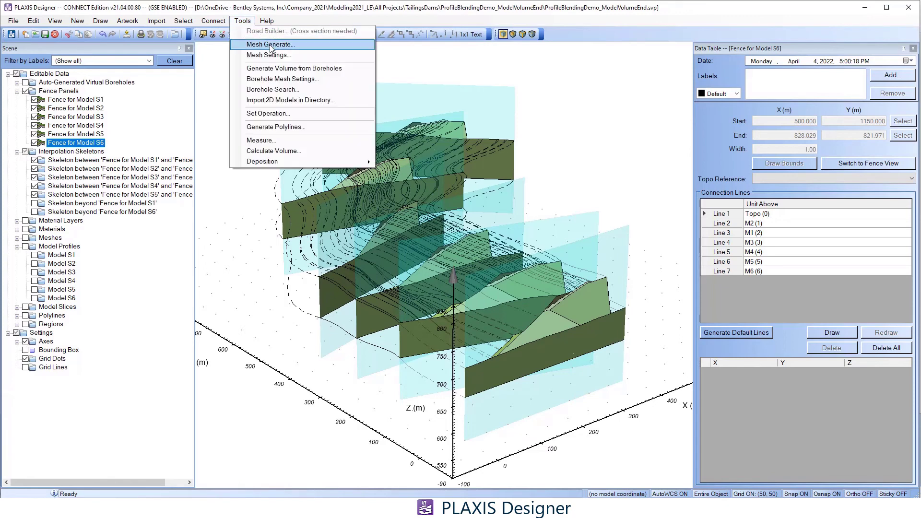
click(297, 71)
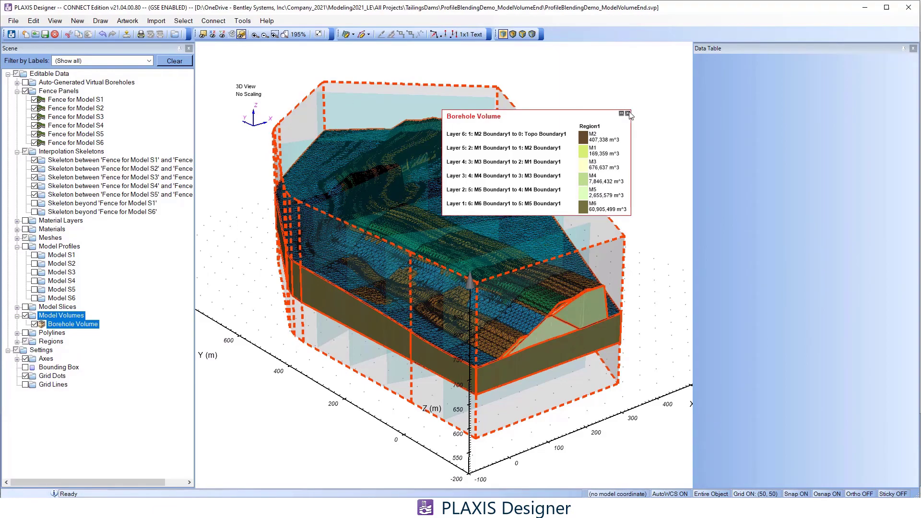
click(629, 114)
- Hide Region1, all fence panels and all interpolation skeletons in the 3D view
drag(450, 240, 438, 261)
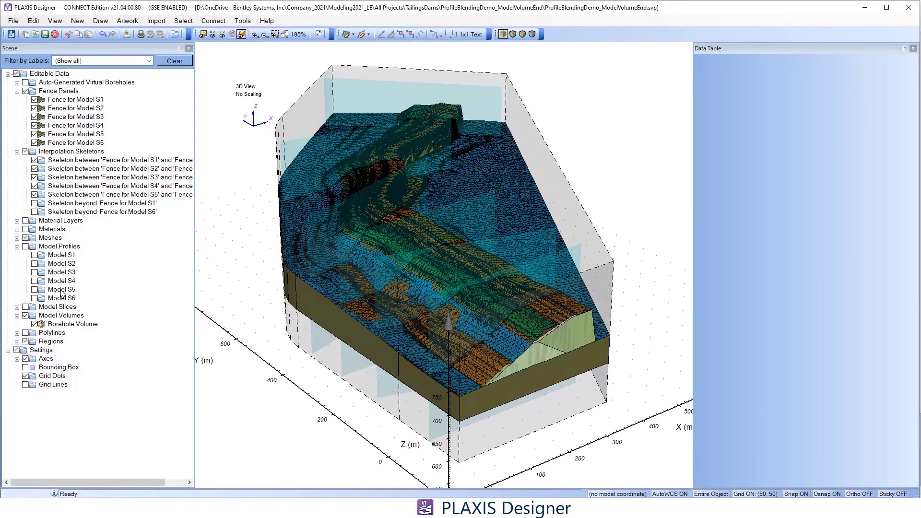
click(18, 342)
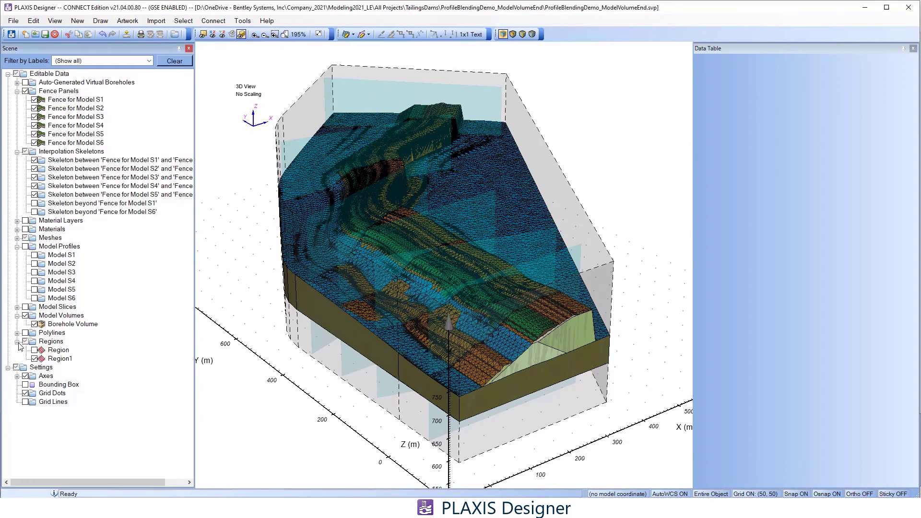
click(34, 359)
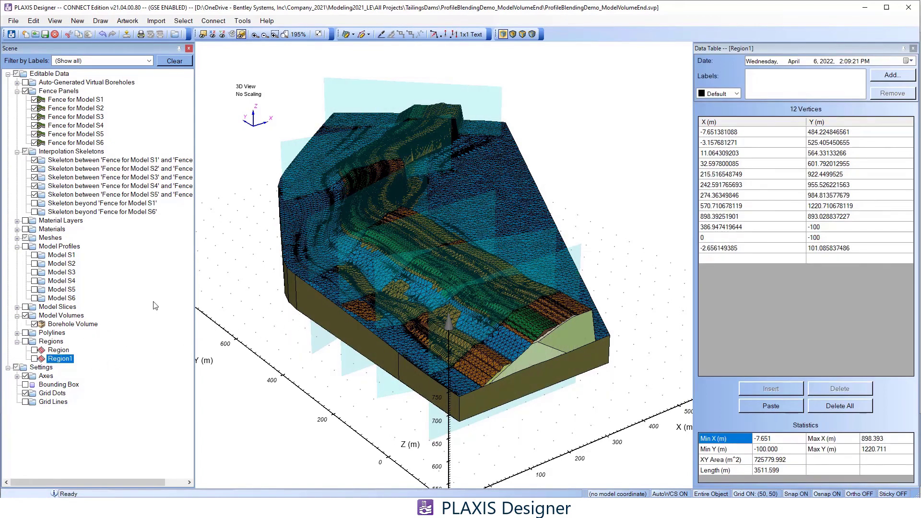
middle_drag(275, 234, 287, 251)
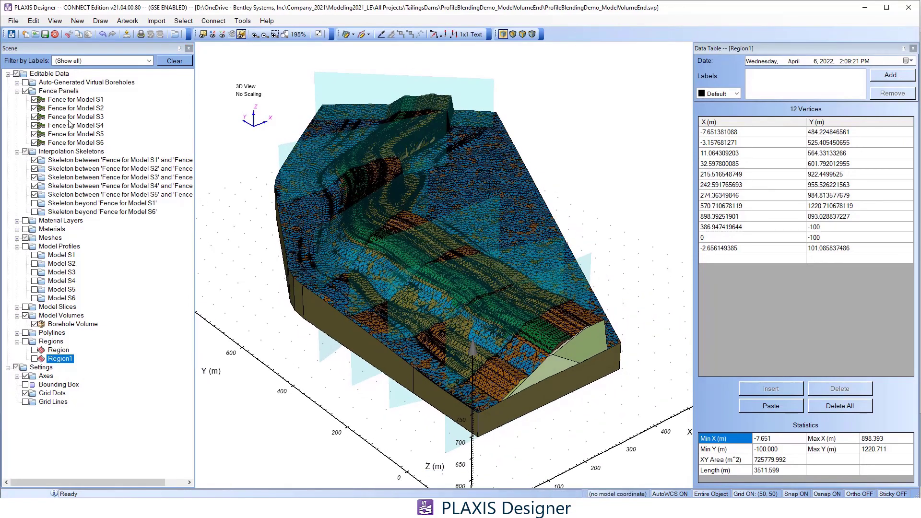
click(25, 91)
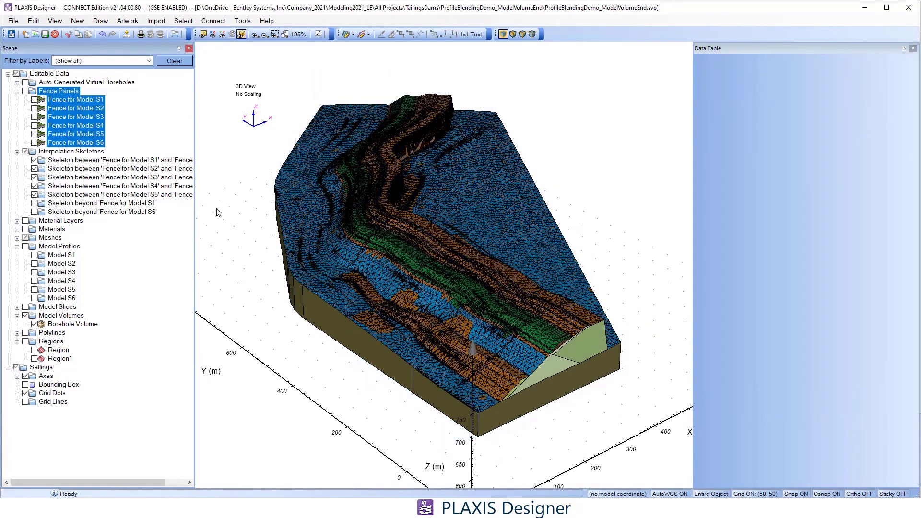
middle_drag(376, 330, 341, 327)
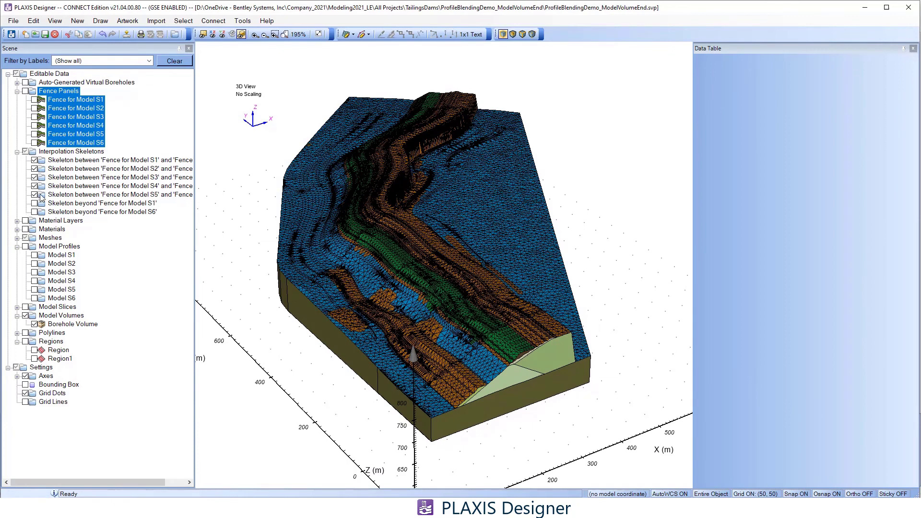
click(25, 151)
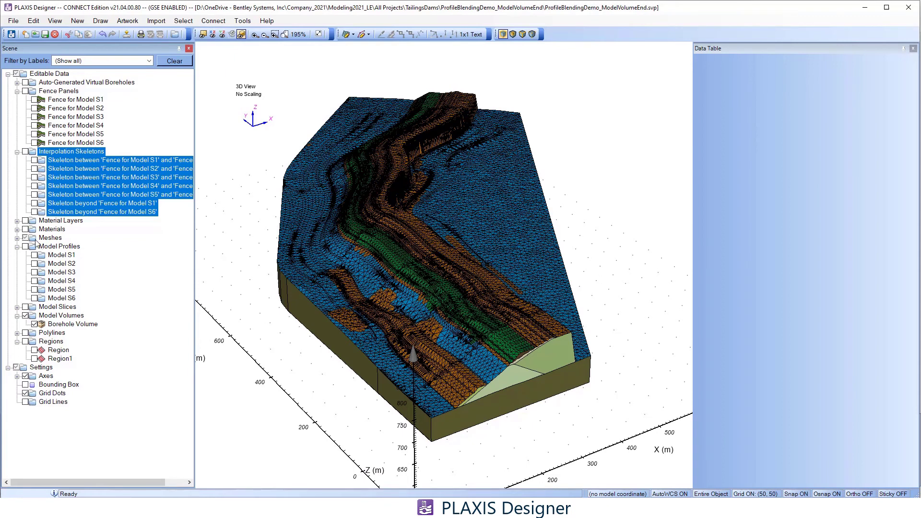
- Hide all surface meshes and close the data table to view the solid volume with more space
click(16, 238)
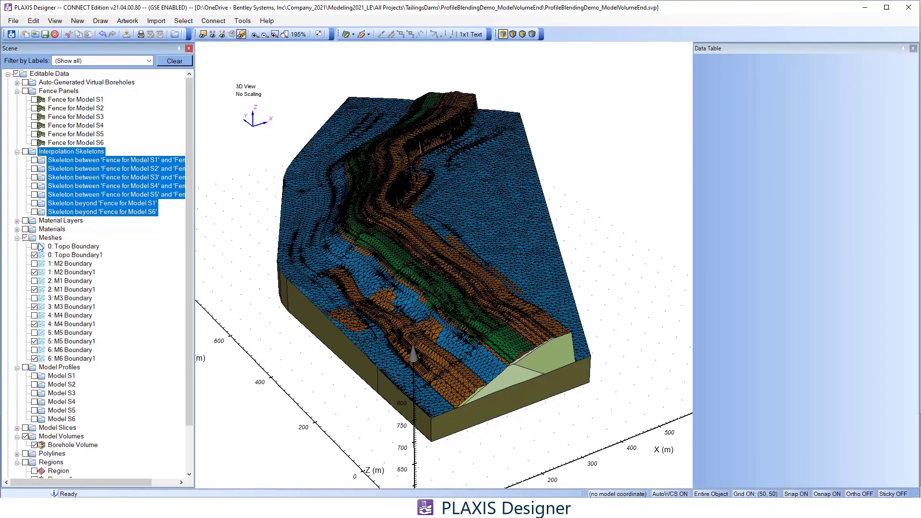
click(25, 238)
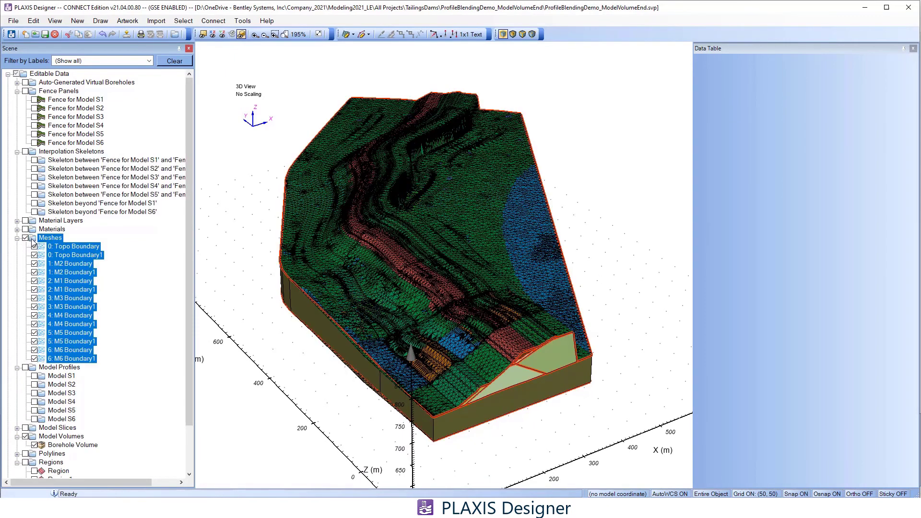
click(25, 239)
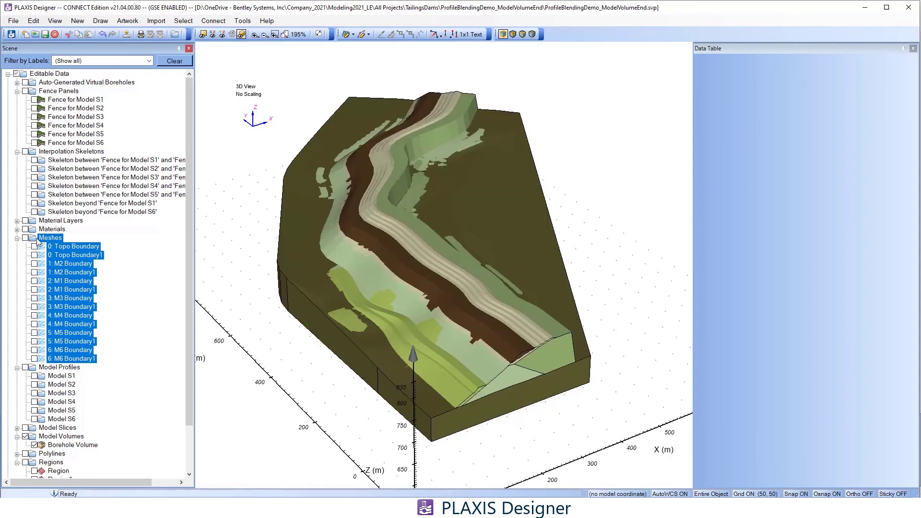
middle_drag(414, 387, 426, 350)
scroll(414, 325, up, 1)
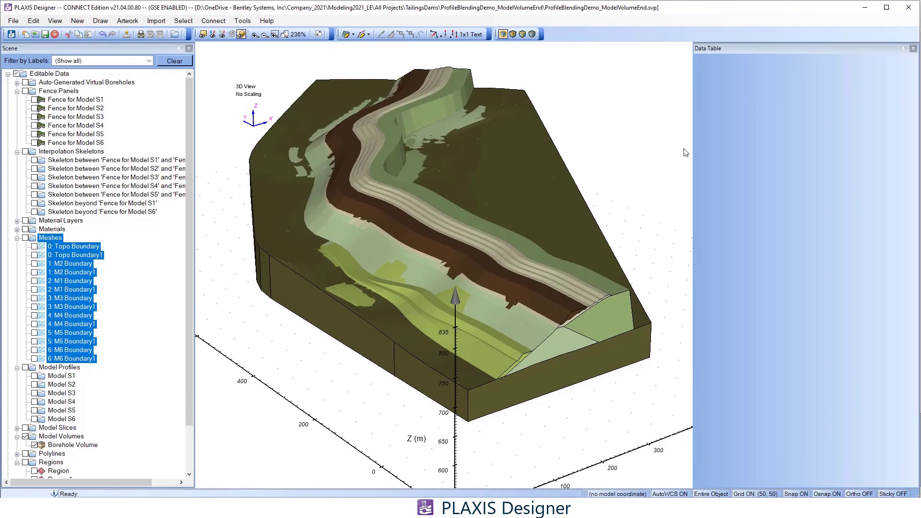
click(913, 48)
middle_drag(717, 155, 480, 322)
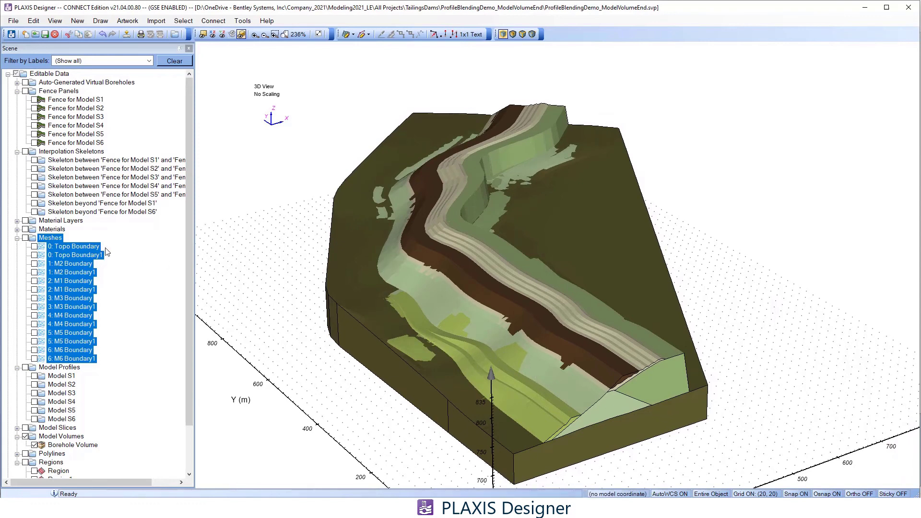
- Open the properties of the Borehole Volume
click(60, 445)
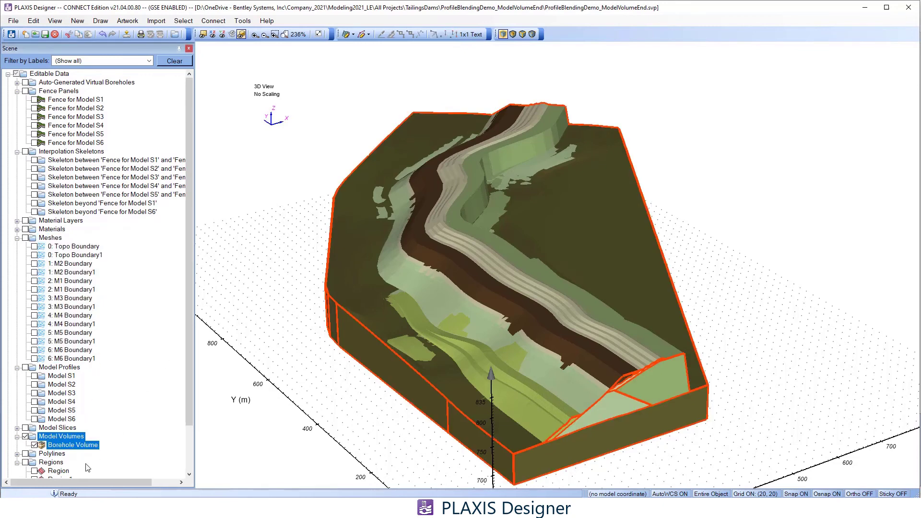
right_click(77, 448)
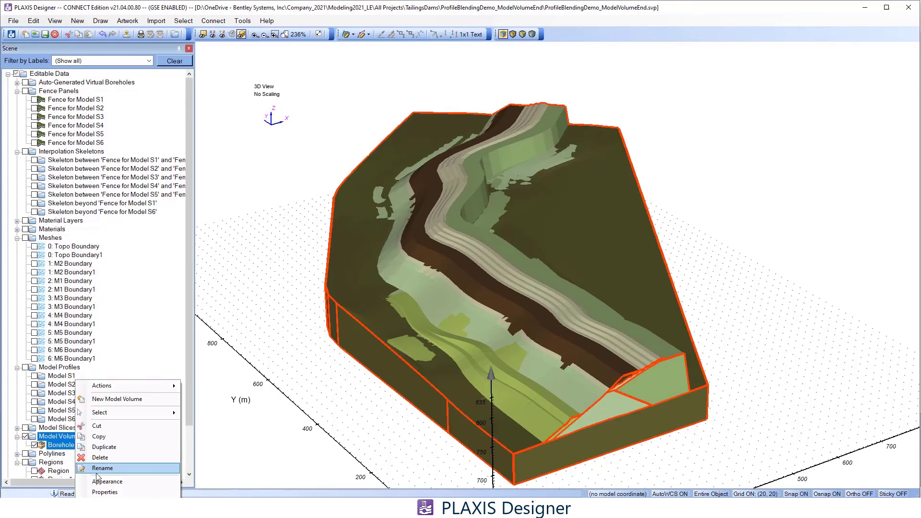
click(105, 493)
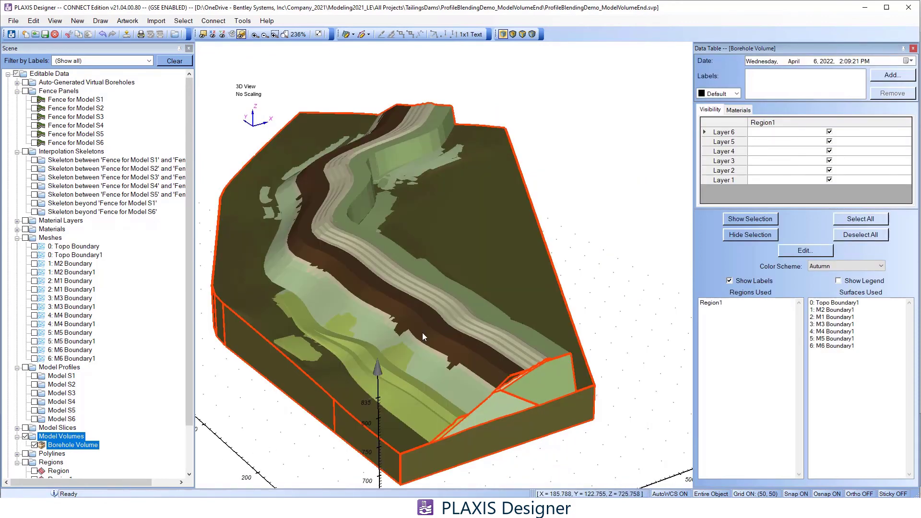
- Hide Layers 6 to 2 of the Borehole Volume one by one to examine the foundation layer
click(830, 132)
click(830, 141)
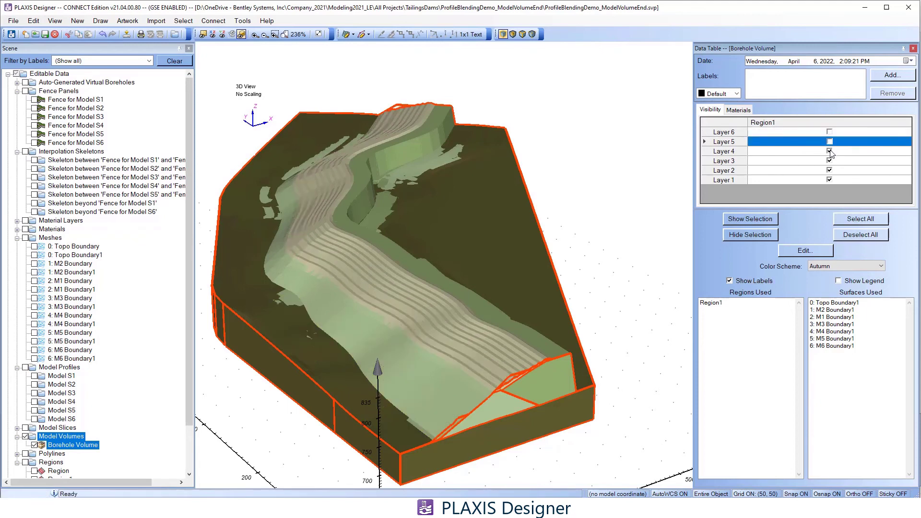
click(830, 151)
click(830, 161)
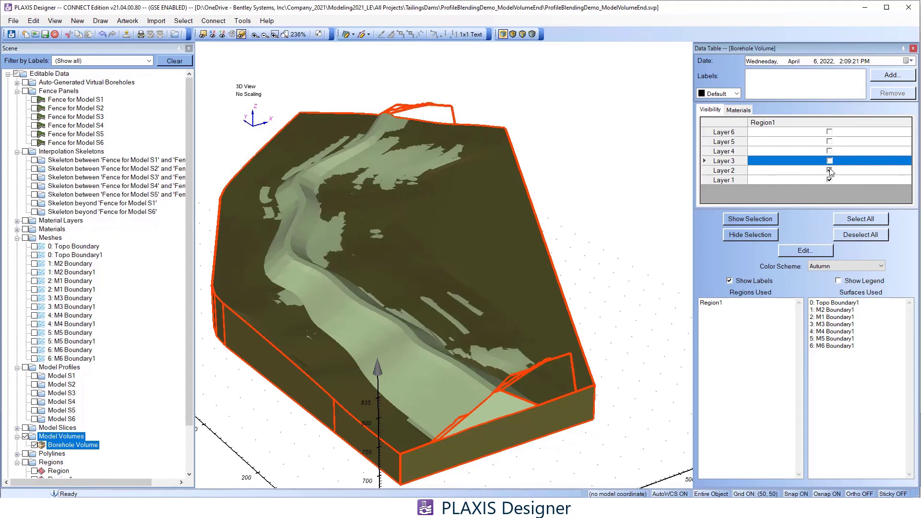
click(830, 170)
drag(481, 390, 527, 335)
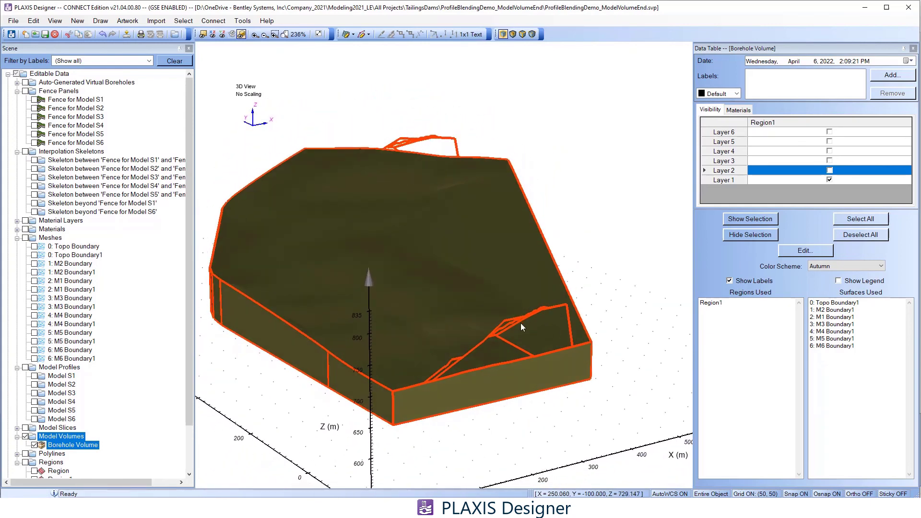
- Show Layers 2 to 6 of the Borehole Volume again in order, examining each layer as the dam builds up
click(830, 171)
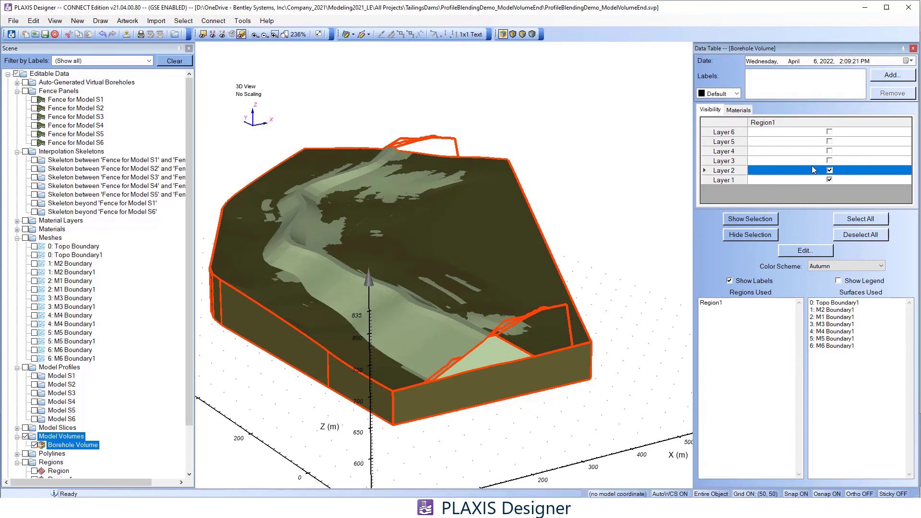
click(830, 161)
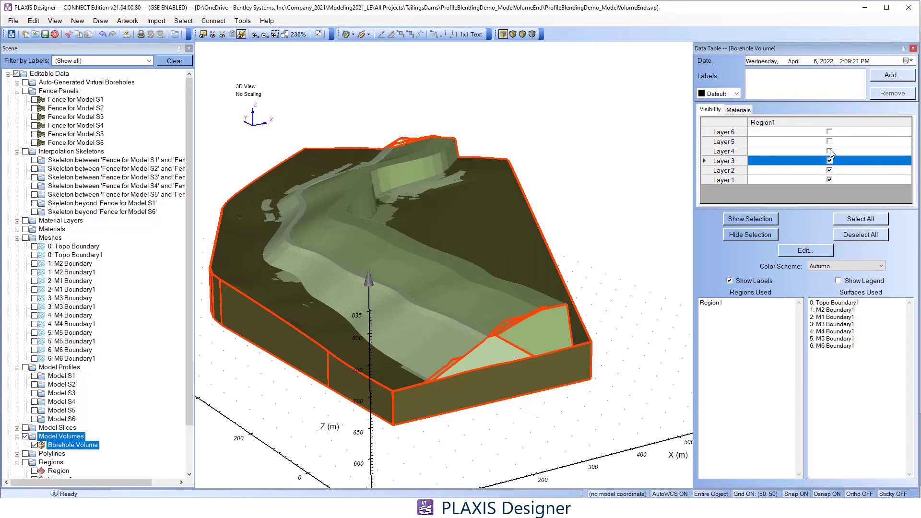
drag(539, 337, 361, 309)
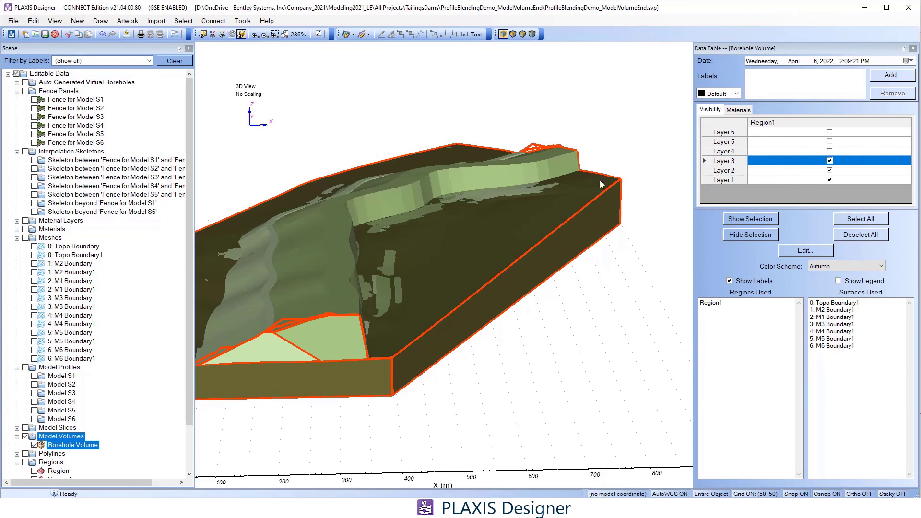
drag(378, 294, 656, 245)
click(830, 152)
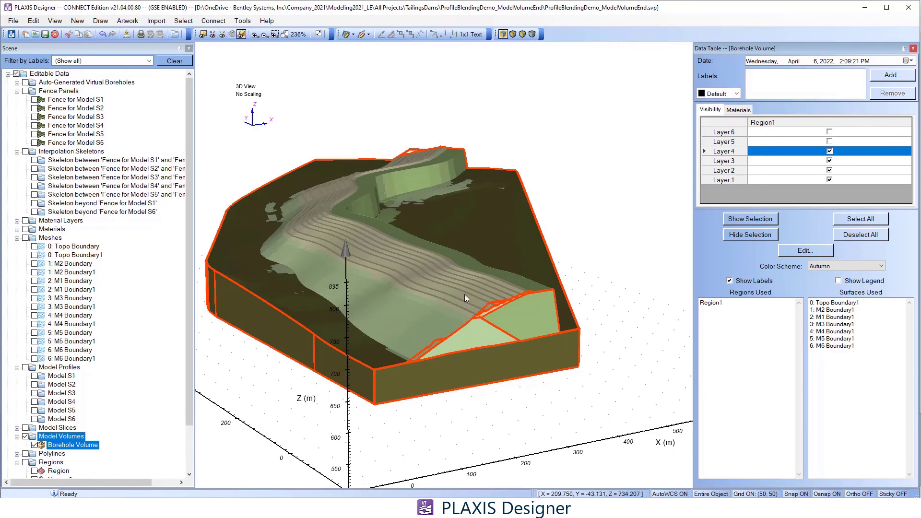
click(830, 141)
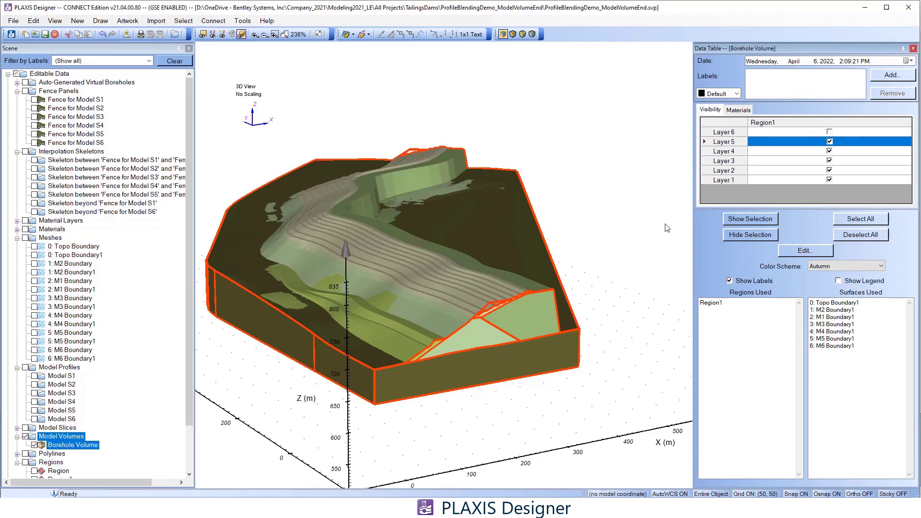
click(830, 132)
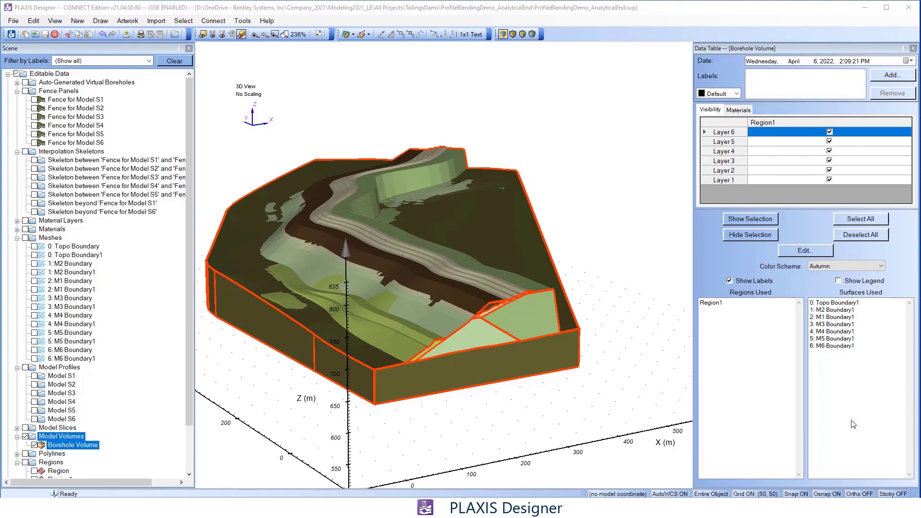
- Start generating a new analysis model from the Borehole Volume
right_click(77, 449)
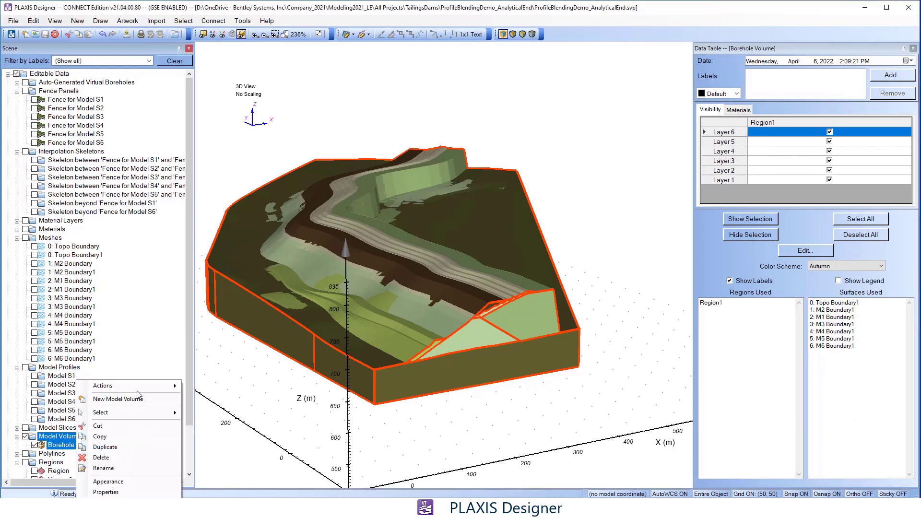
mouse_move(137, 385)
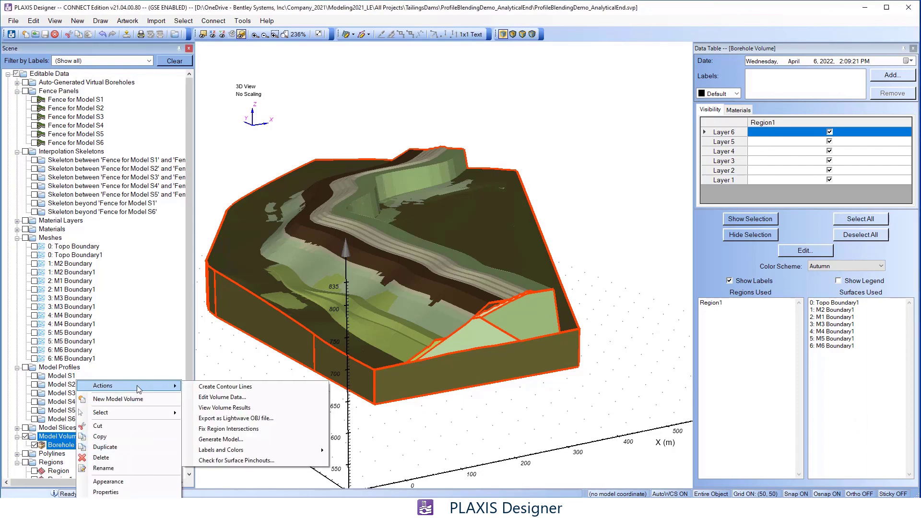
click(250, 441)
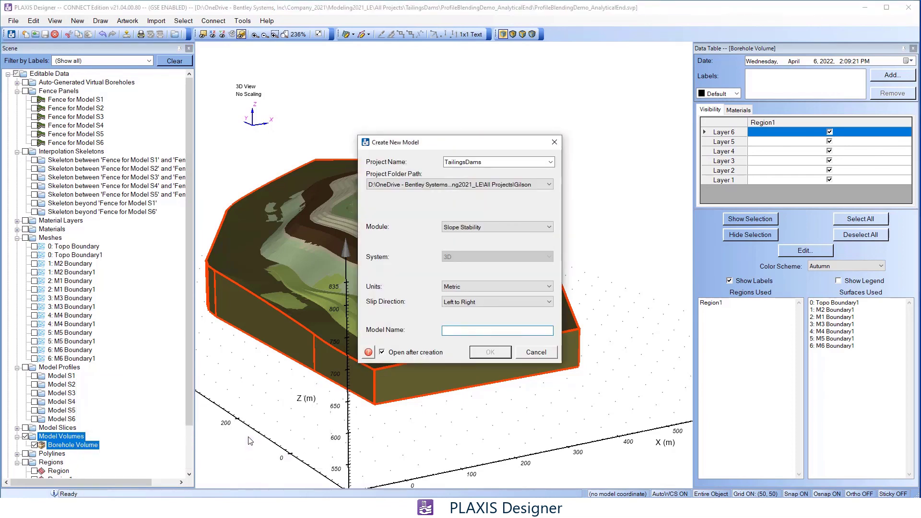